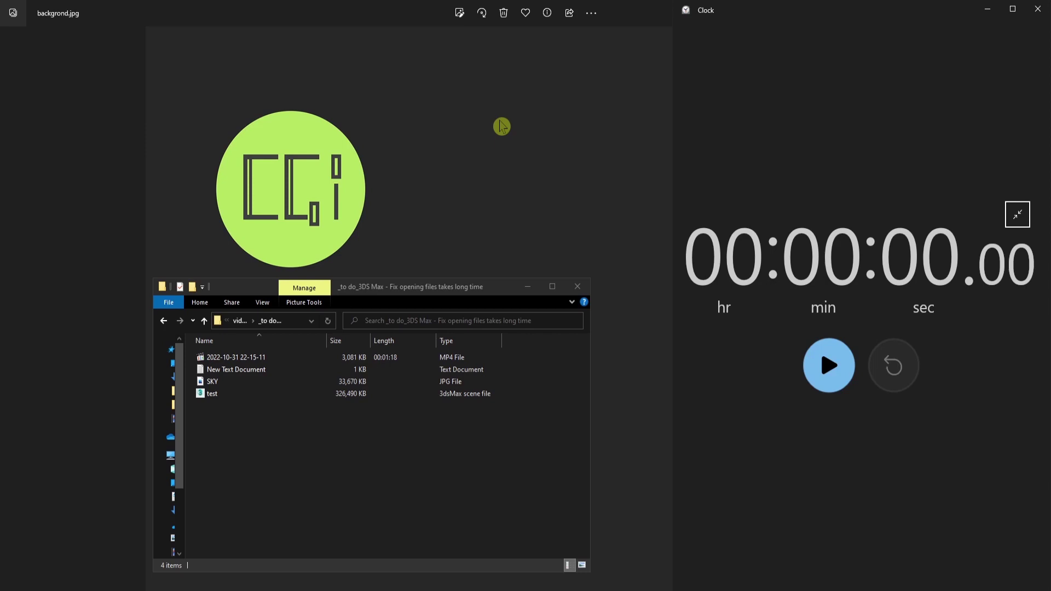
Open the test scene while timing its loading with the stopwatch, and select the grass ground plane in 3ds Max.
{"action": "left_click", "coordinate": [353, 522]}
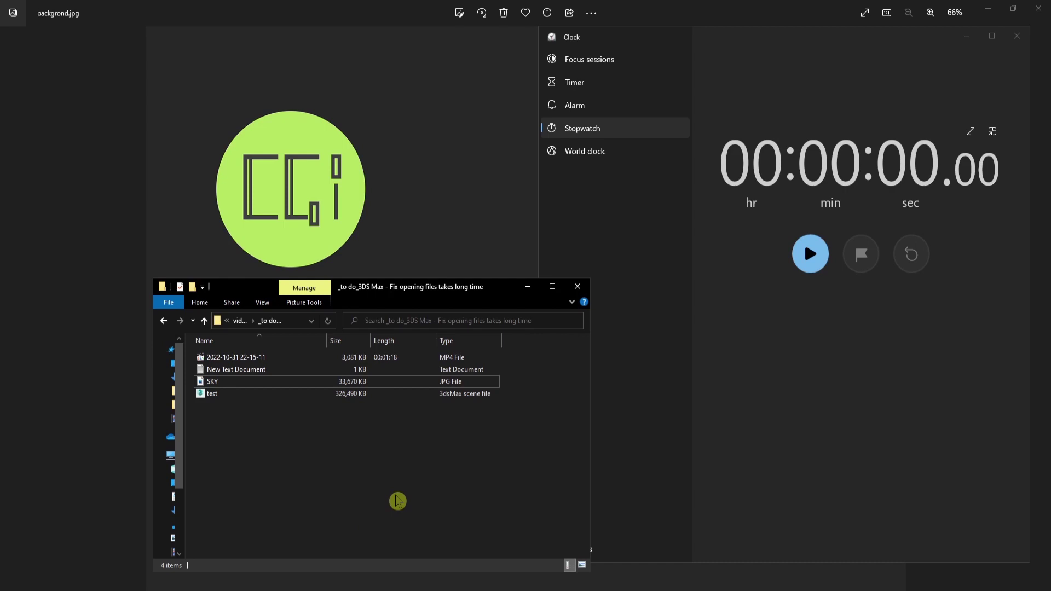
{"action": "left_click", "coordinate": [298, 396]}
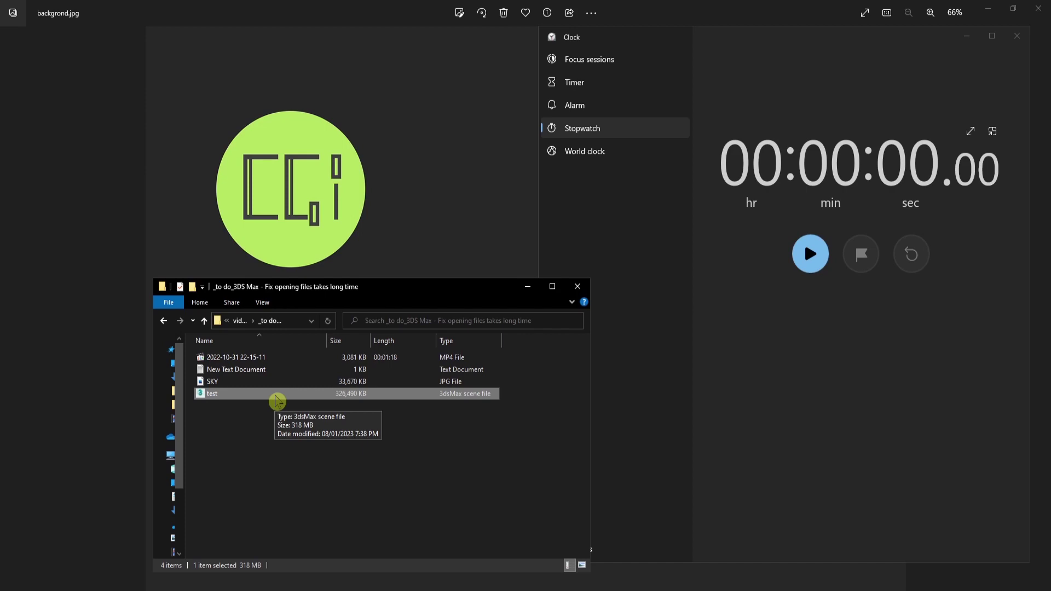
{"action": "double_click", "coordinate": [276, 400]}
{"action": "left_click", "coordinate": [810, 254]}
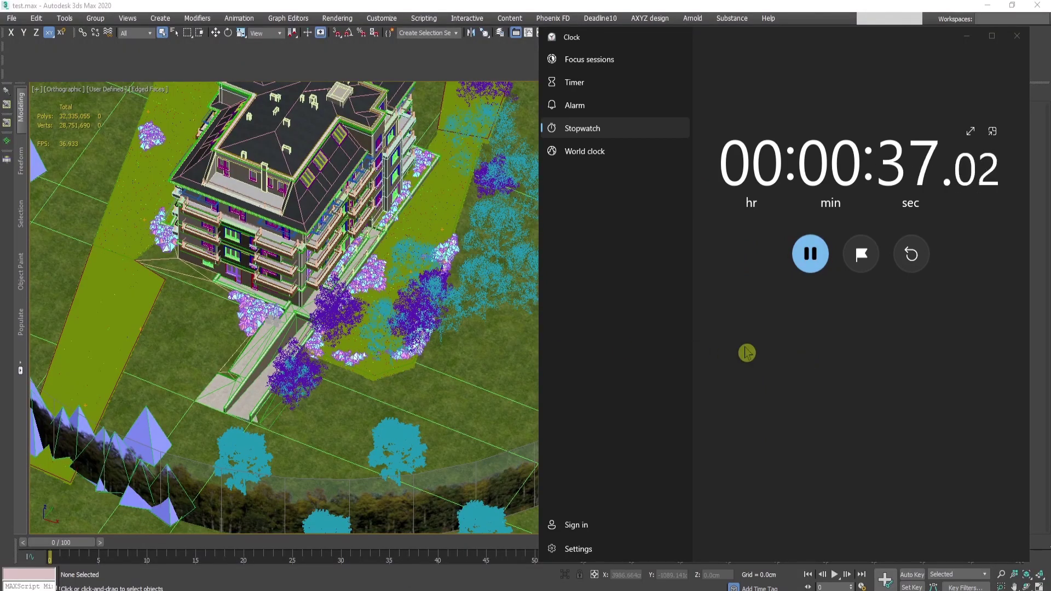
{"action": "left_click", "coordinate": [810, 253]}
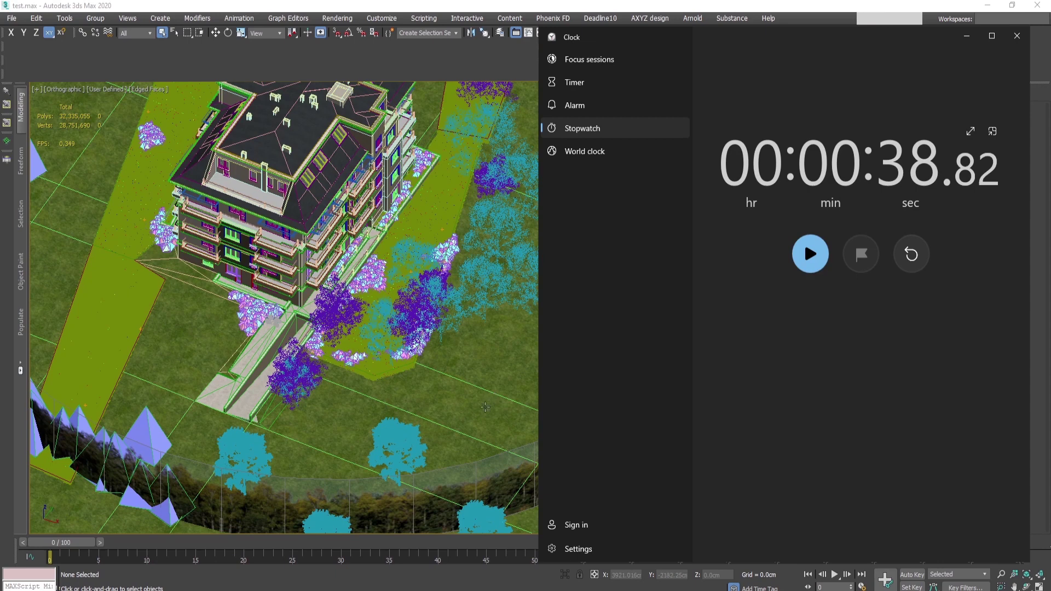
{"action": "left_click", "coordinate": [483, 427]}
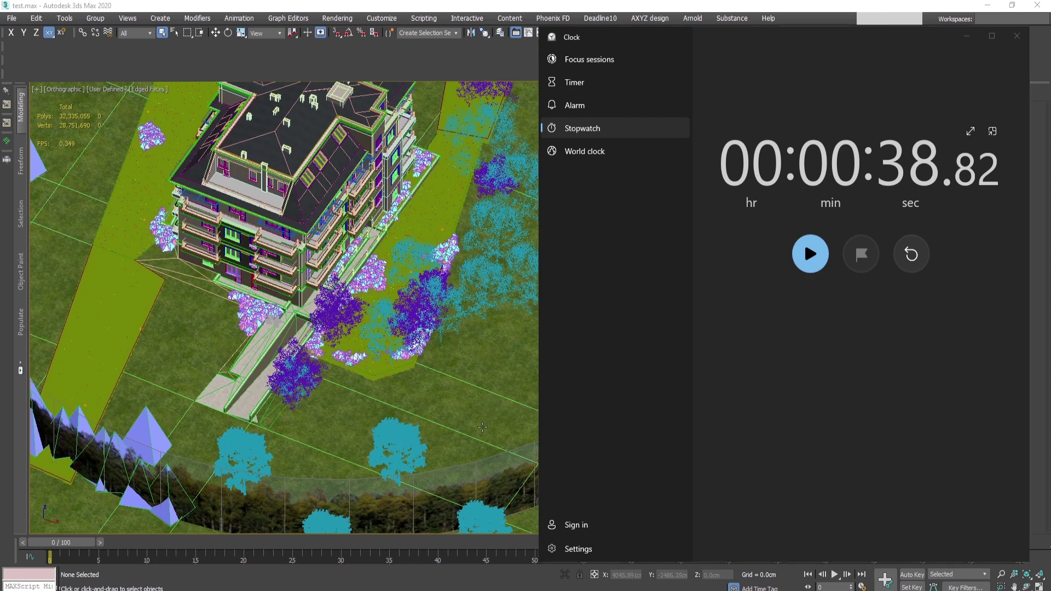
{"action": "scroll", "coordinate": [495, 372], "scroll_direction": "up", "scroll_amount": 5}
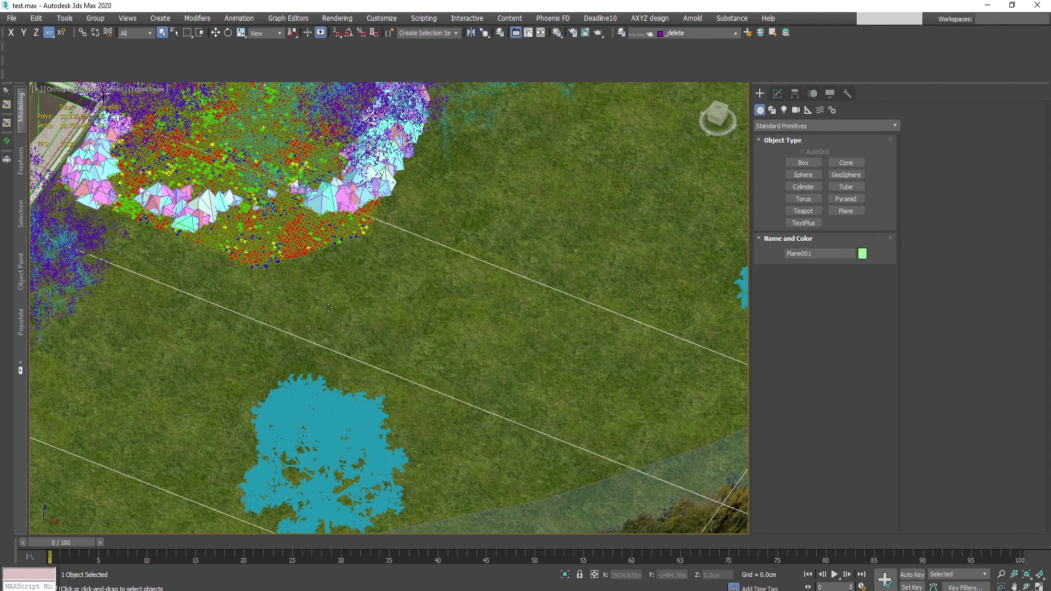
{"action": "left_click", "coordinate": [36, 90]}
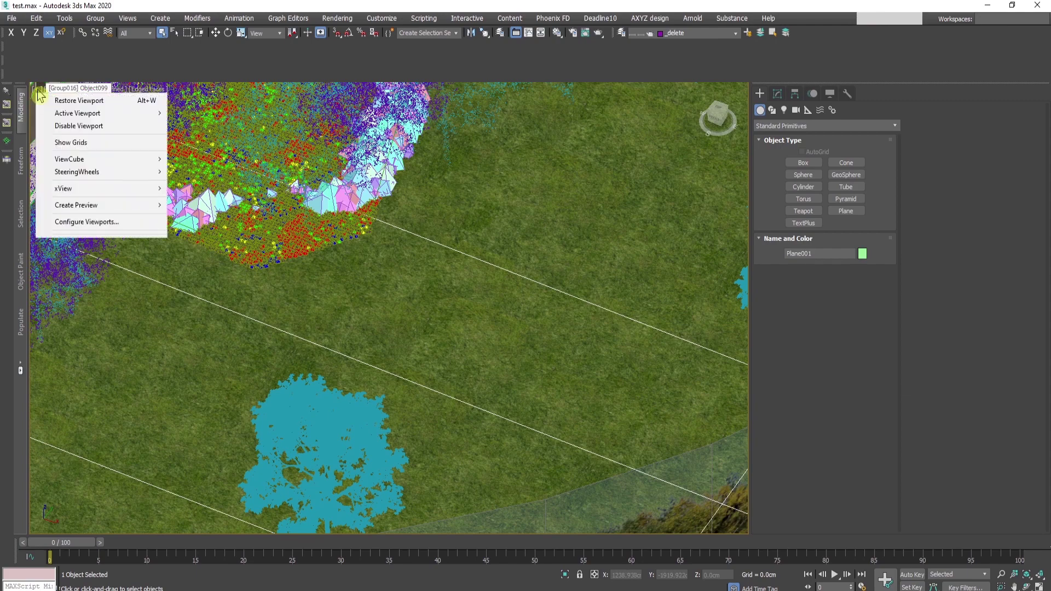
{"action": "left_click", "coordinate": [93, 223]}
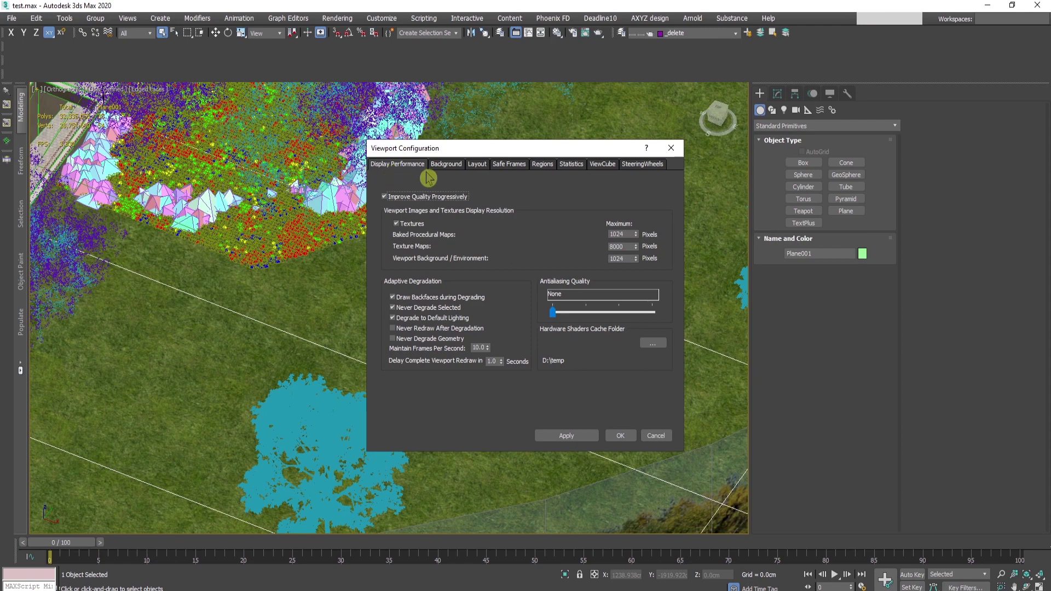
{"action": "double_click", "coordinate": [616, 246]}
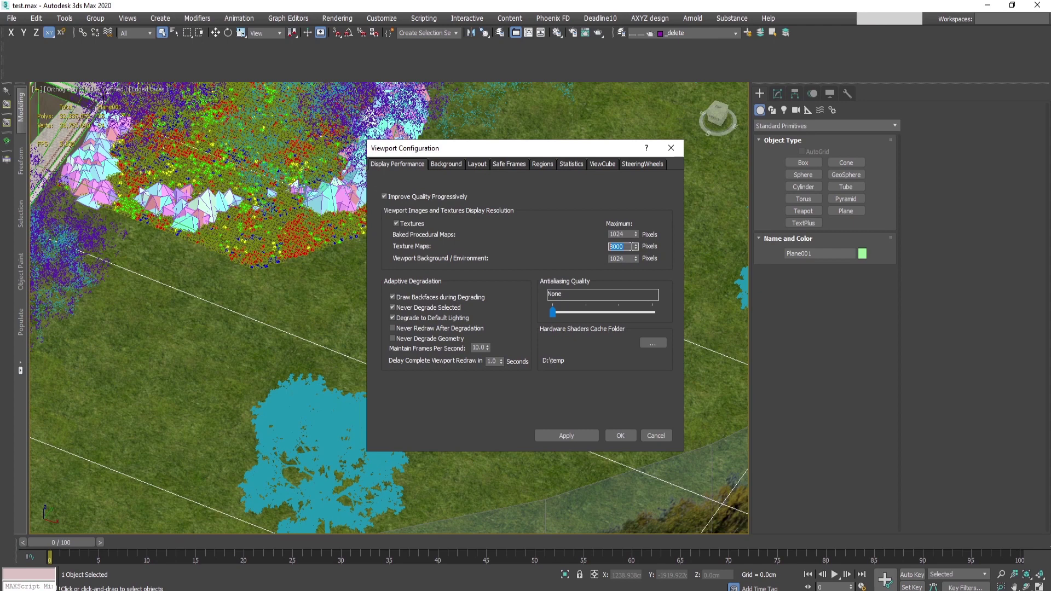
{"action": "type", "text": "512"}
{"action": "left_click", "coordinate": [671, 148]}
Set the viewport's maximum Texture Maps resolution to 512 pixels and apply it.
{"action": "scroll", "coordinate": [562, 360], "scroll_direction": "up", "scroll_amount": 3}
{"action": "scroll", "coordinate": [495, 366], "scroll_direction": "down", "scroll_amount": 2}
{"action": "scroll", "coordinate": [489, 356], "scroll_direction": "up", "scroll_amount": 4}
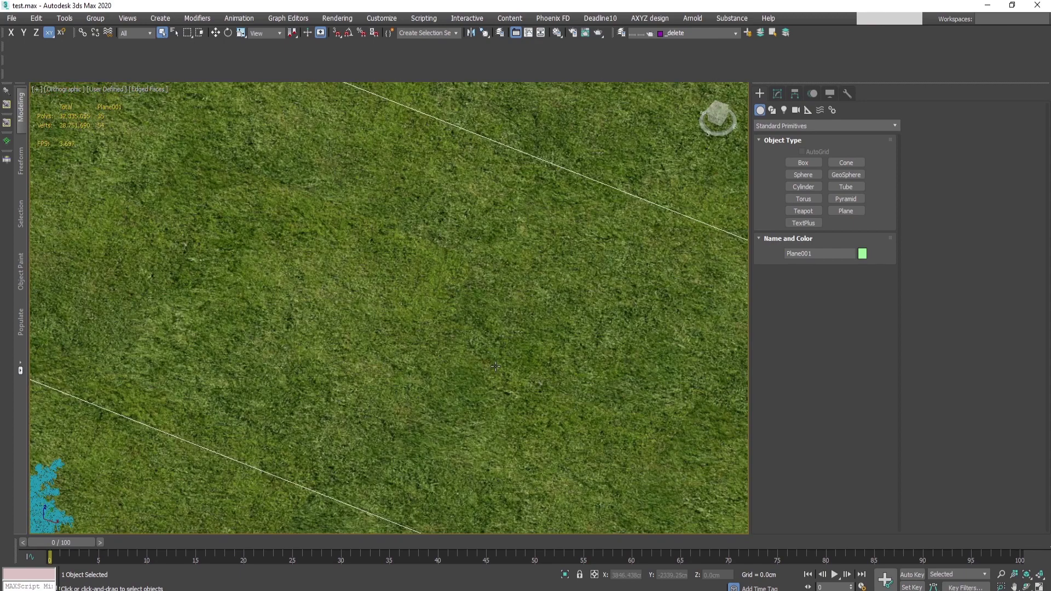
{"action": "middle_click_drag", "start_coordinate": [557, 361], "coordinate": [524, 365]}
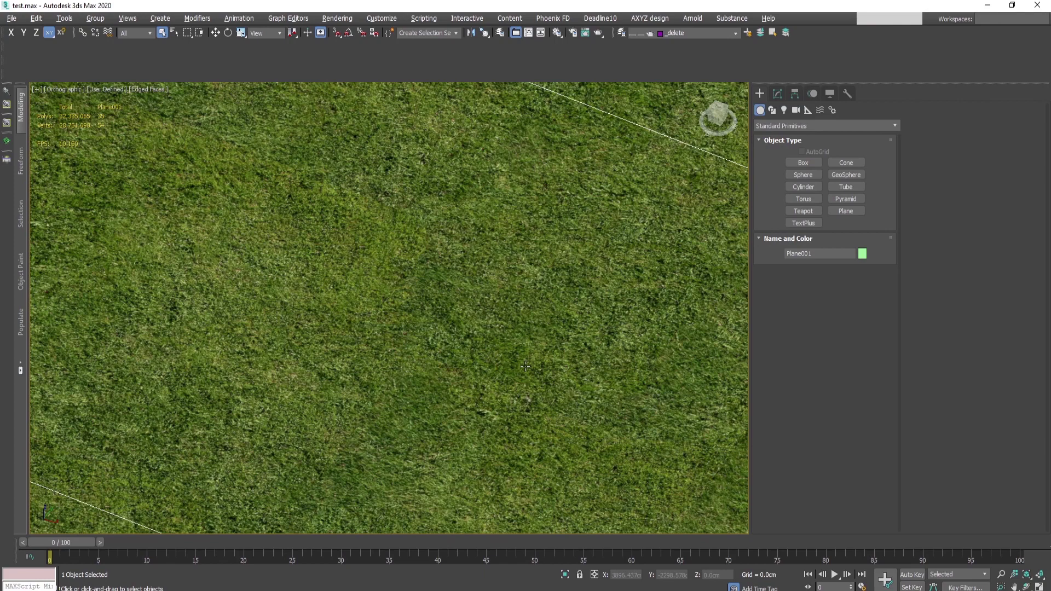
{"action": "key", "text": "alt+b"}
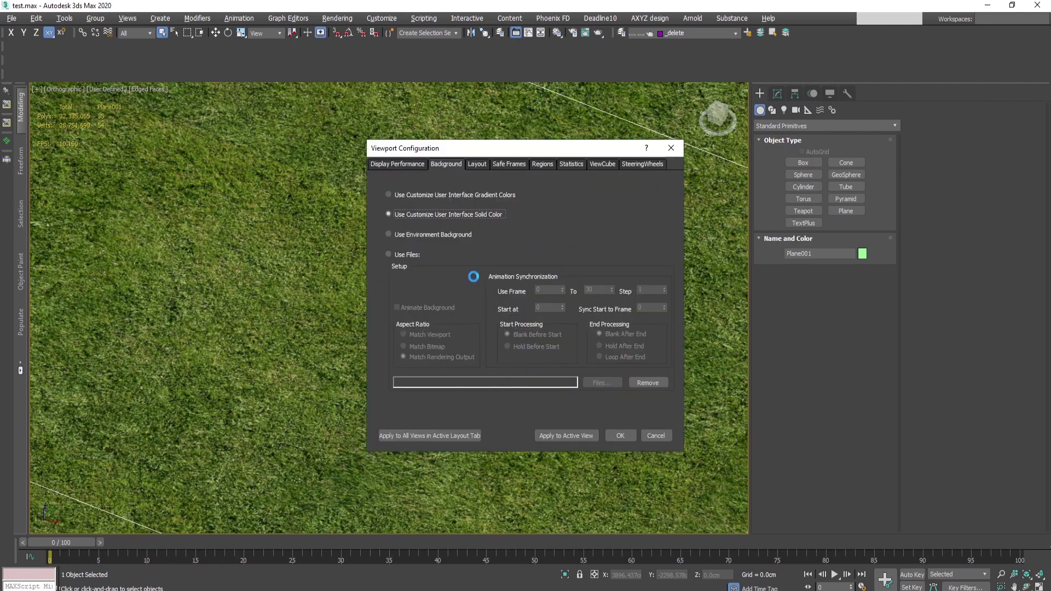
{"action": "left_click", "coordinate": [407, 164]}
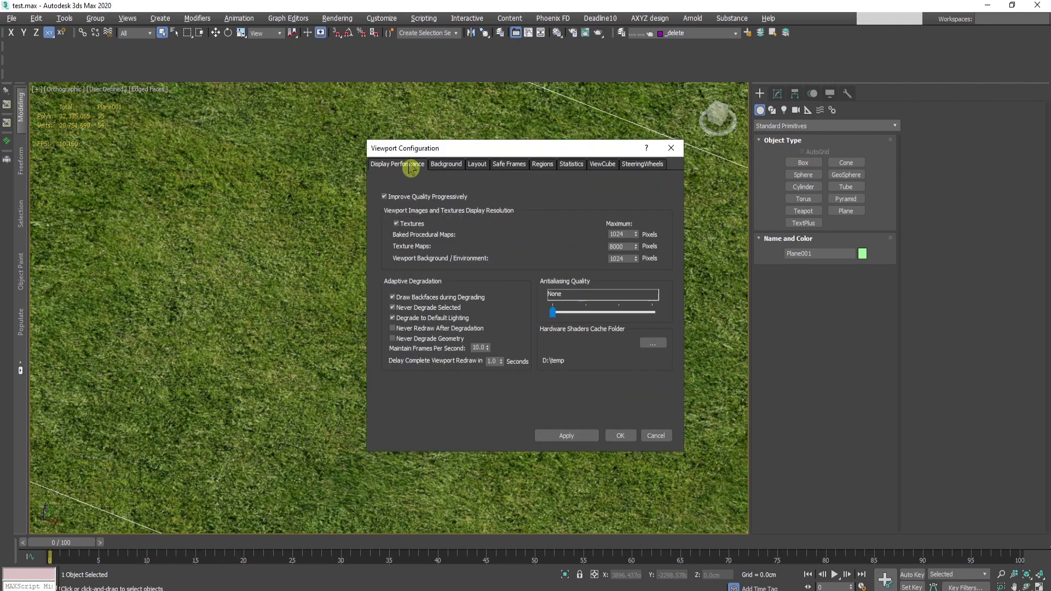
{"action": "double_click", "coordinate": [624, 247]}
{"action": "type", "text": "512"}
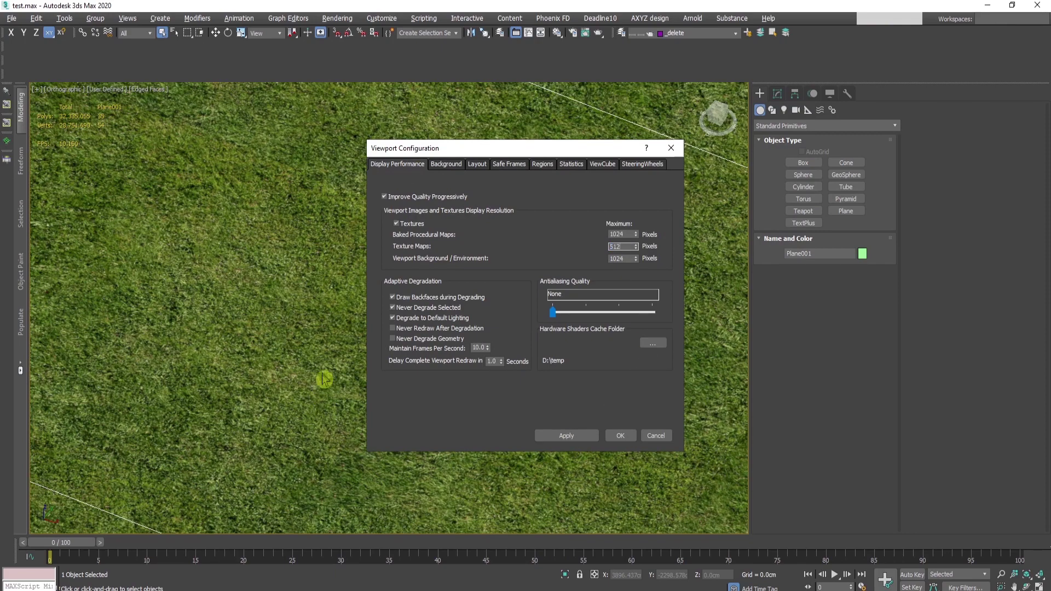
{"action": "left_click", "coordinate": [575, 440]}
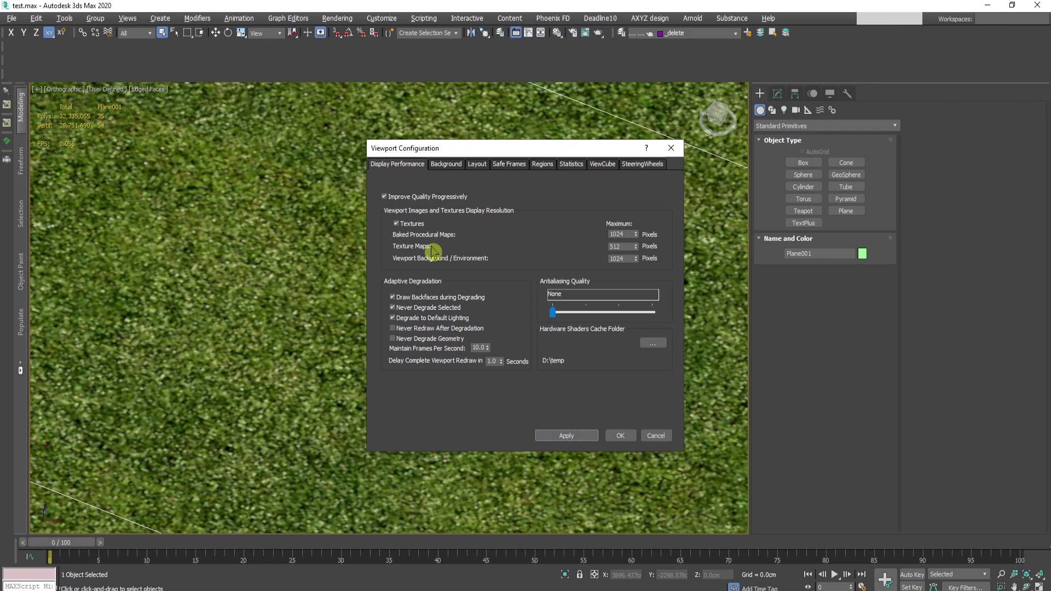
{"action": "left_click", "coordinate": [620, 435]}
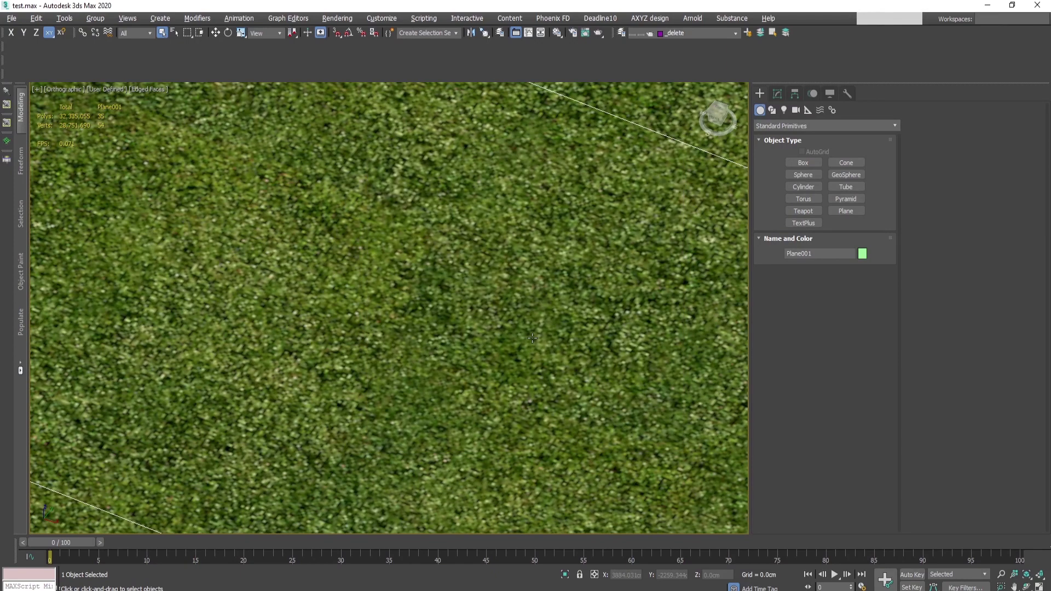
Set the maximum resolution of Baked Procedural Maps and Viewport Background / Environment to 512 pixels each.
{"action": "key", "text": "alt+b"}
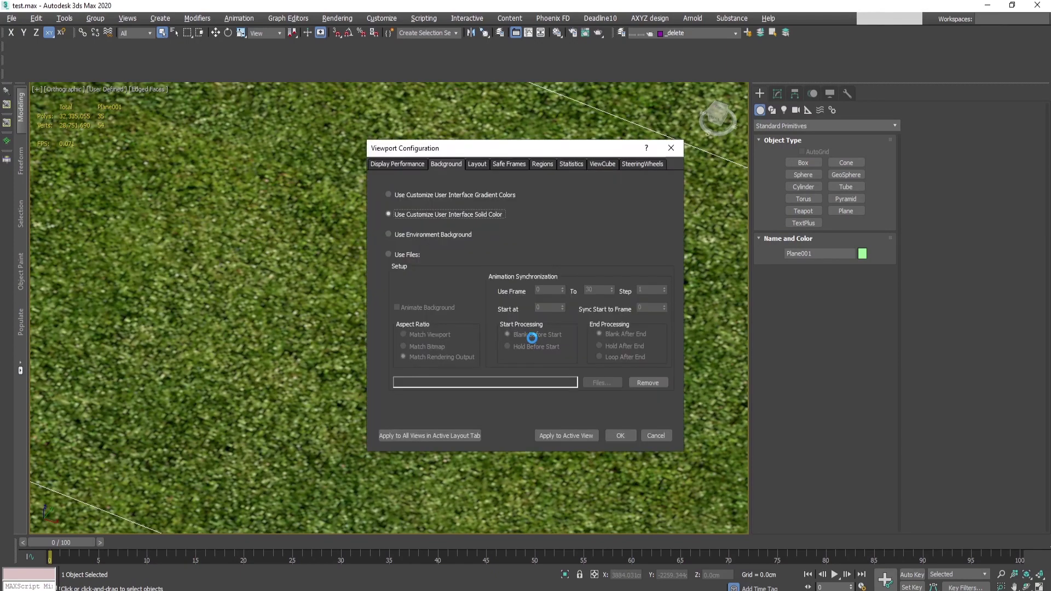
{"action": "left_click", "coordinate": [400, 164]}
{"action": "left_click", "coordinate": [628, 234]}
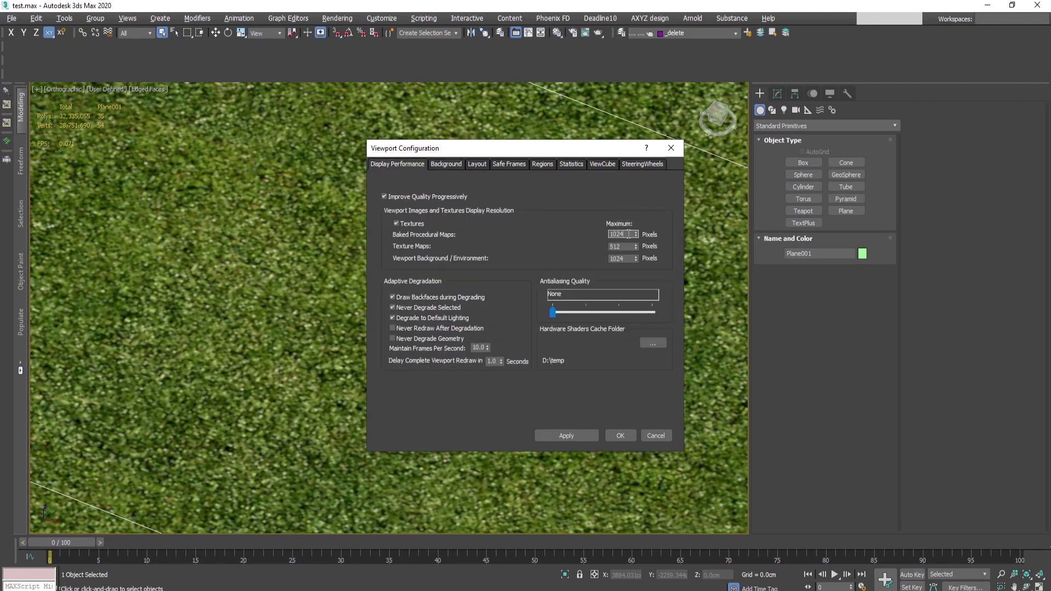
{"action": "type", "text": "512"}
{"action": "left_click", "coordinate": [621, 259]}
{"action": "type", "text": "512"}
{"action": "key", "text": "shift+Tab"}
{"action": "left_click", "coordinate": [629, 247]}
{"action": "left_click", "coordinate": [625, 247]}
{"action": "key", "text": "Return"}
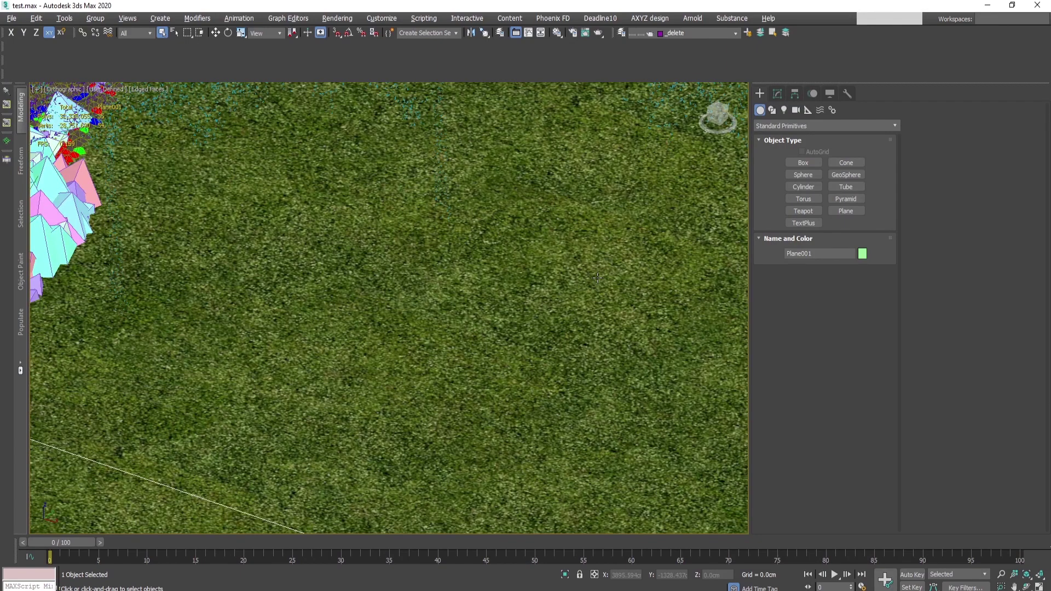
Review the three maximum display resolutions in the viewport's display performance settings.
{"action": "left_click", "coordinate": [597, 278]}
{"action": "key", "text": "alt+b"}
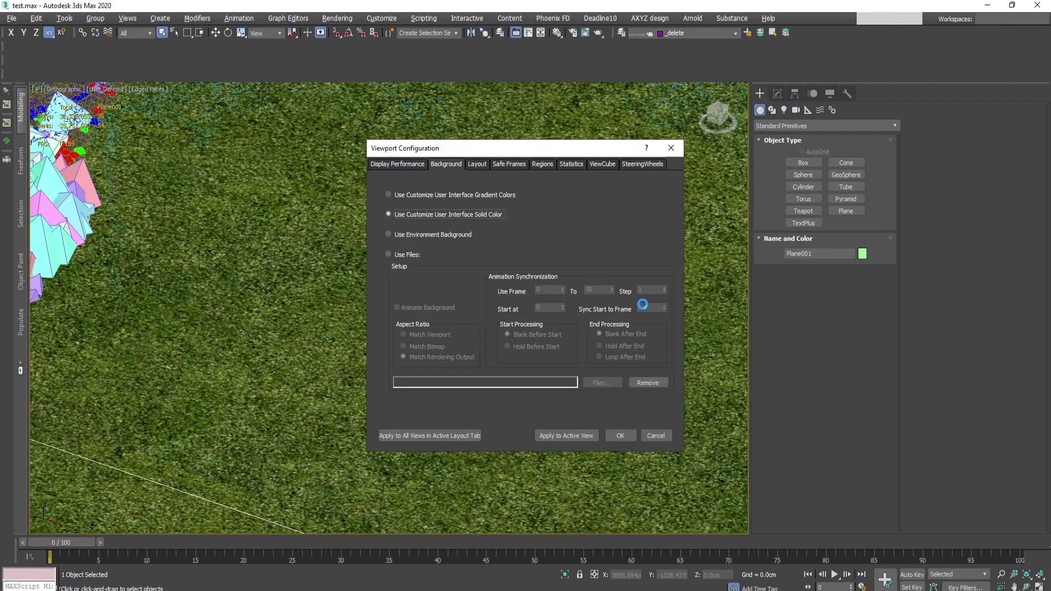
{"action": "left_click", "coordinate": [422, 166]}
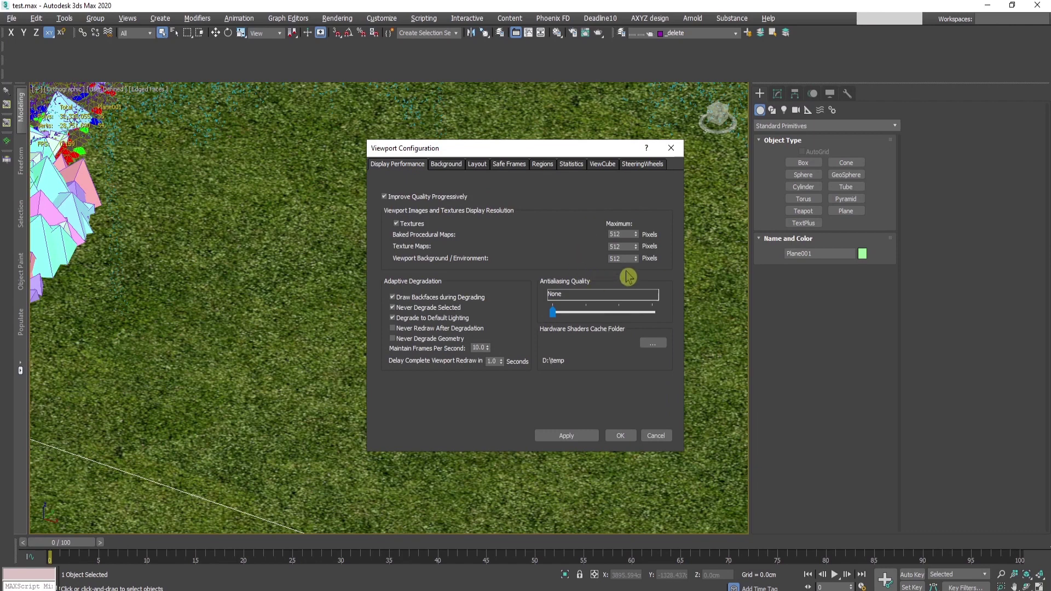
{"action": "left_click", "coordinate": [616, 437]}
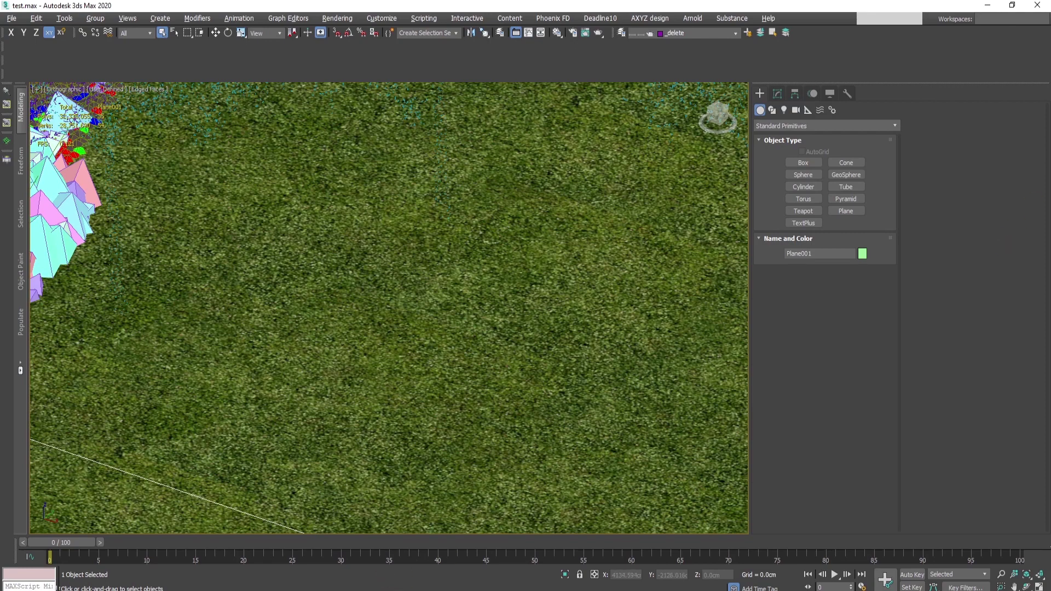
Close 3ds Max with the scene changes saved, using Task Manager to check that its process ends.
{"action": "right_click", "coordinate": [438, 590]}
{"action": "left_click", "coordinate": [491, 549]}
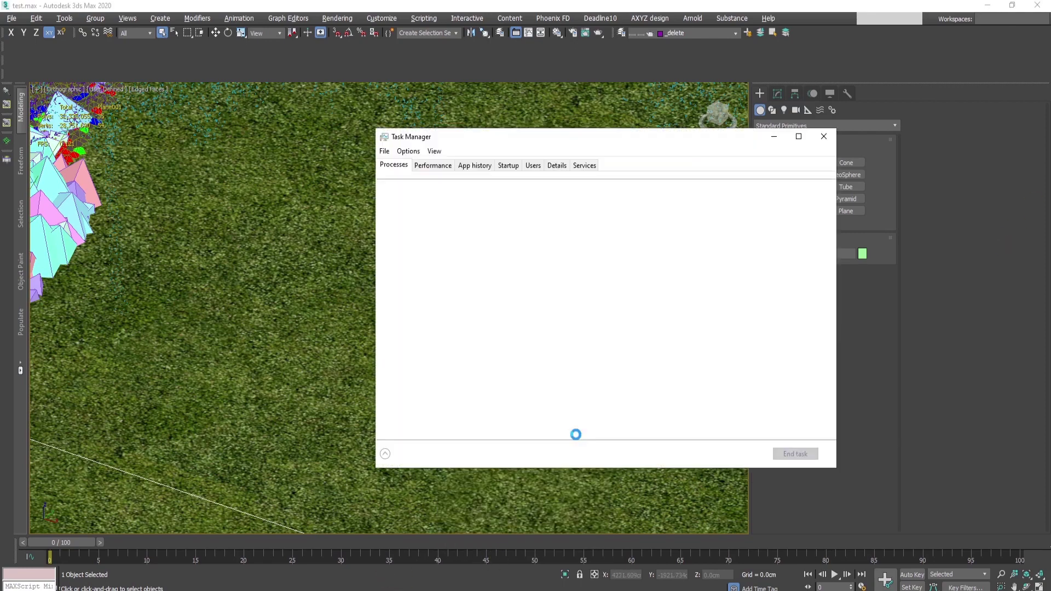
{"action": "scroll", "coordinate": [474, 385], "scroll_direction": "down", "scroll_amount": 1}
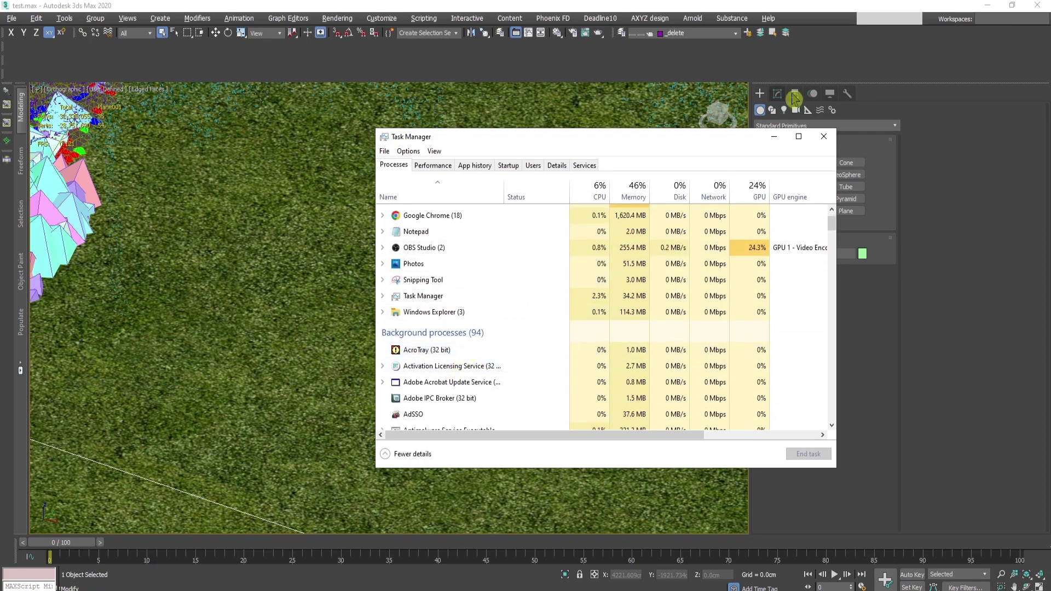
{"action": "left_click", "coordinate": [1003, 35]}
{"action": "left_click", "coordinate": [1037, 6]}
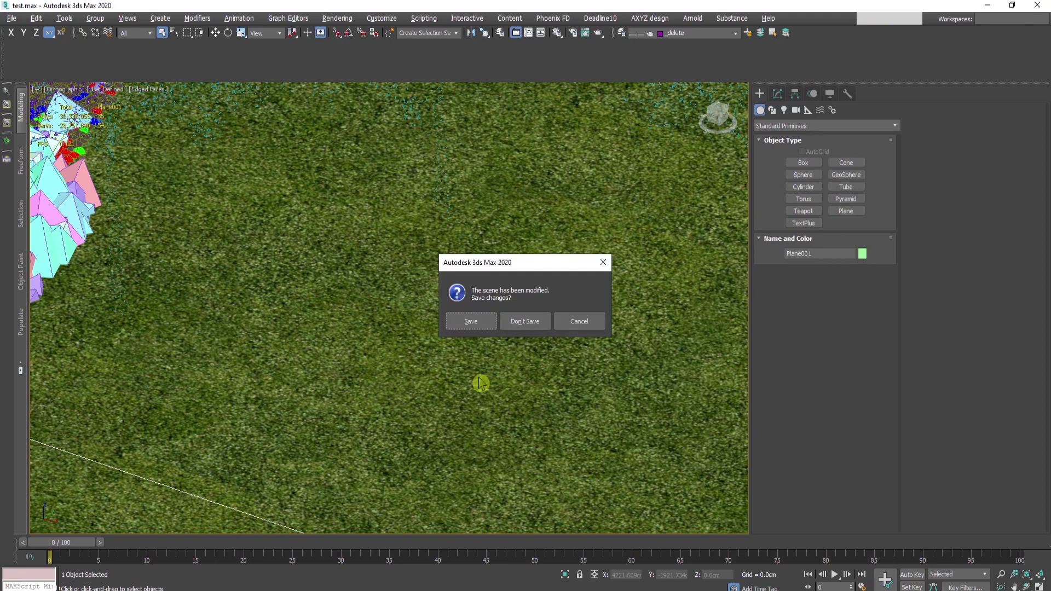
{"action": "left_click", "coordinate": [488, 324]}
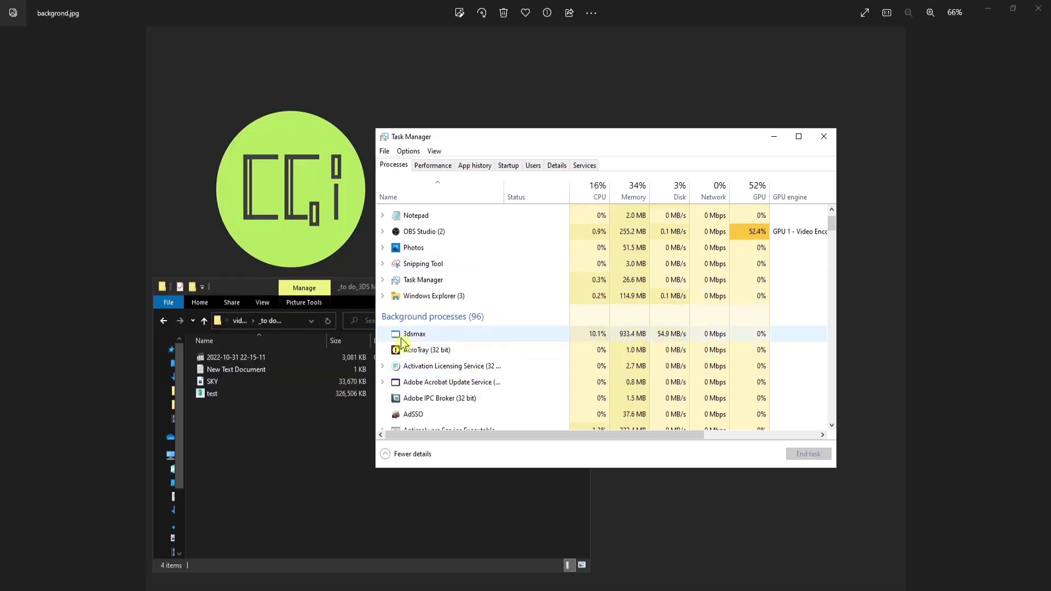
{"action": "left_click", "coordinate": [823, 136]}
Relaunch 3ds Max 2020 and check the maximum texture resolutions in the viewport's display performance settings.
{"action": "right_click", "coordinate": [136, 580]}
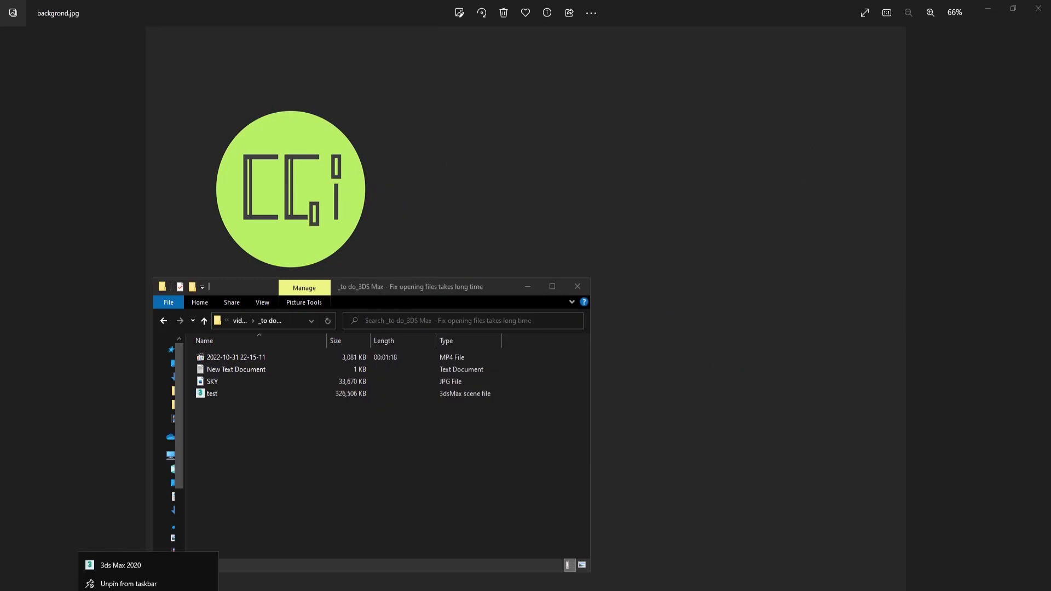
{"action": "left_click", "coordinate": [121, 565]}
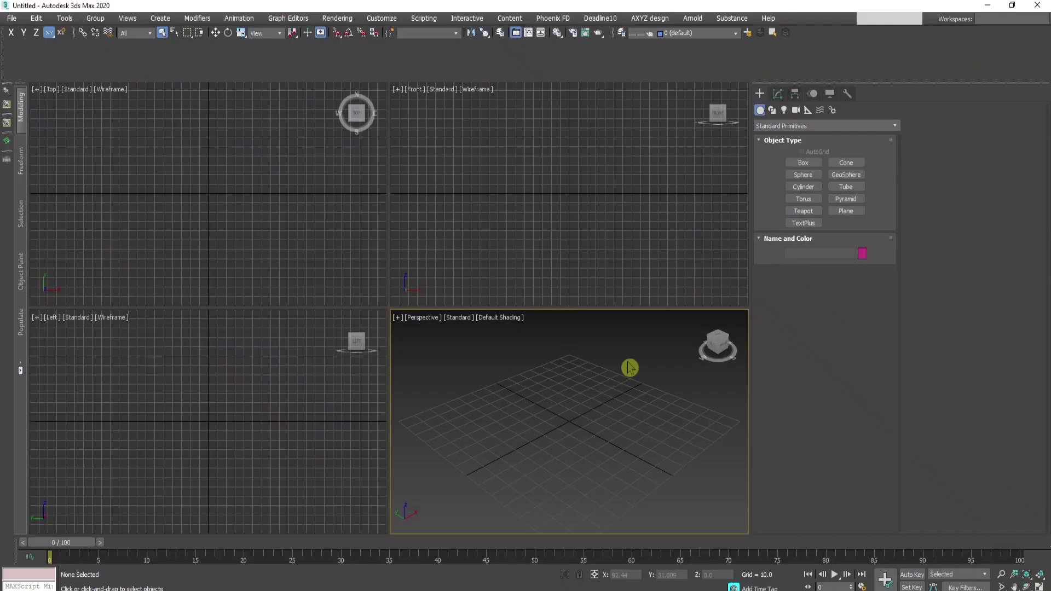
{"action": "key", "text": "alt+b"}
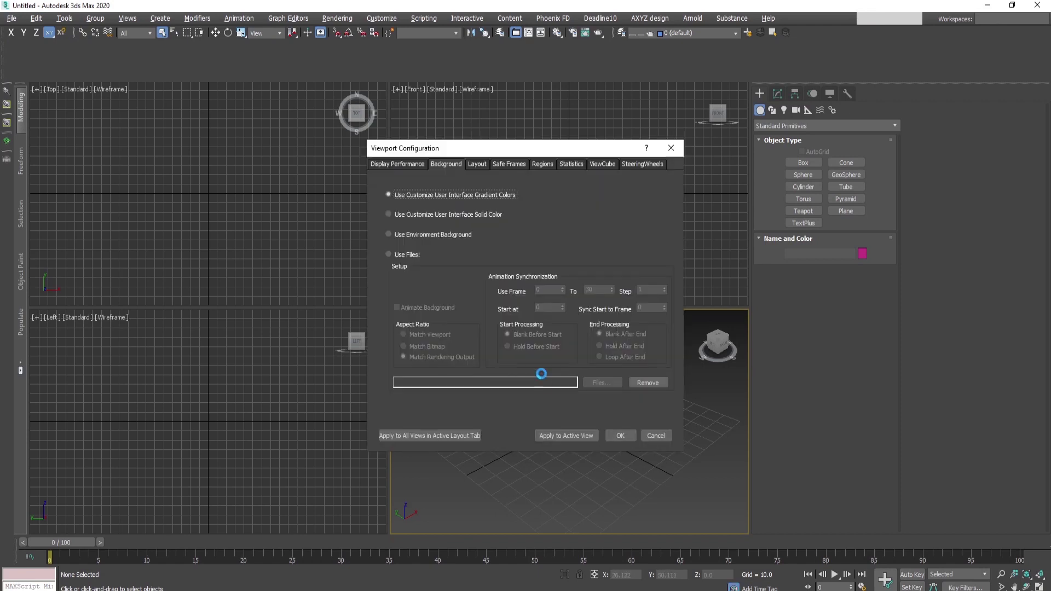
{"action": "left_click", "coordinate": [392, 166]}
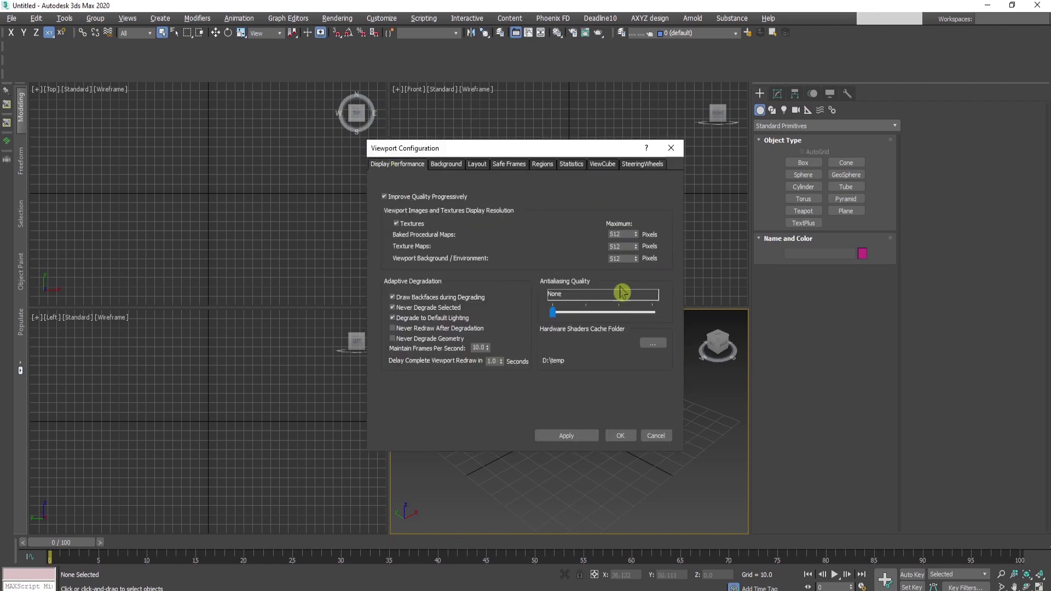
{"action": "left_click", "coordinate": [620, 436]}
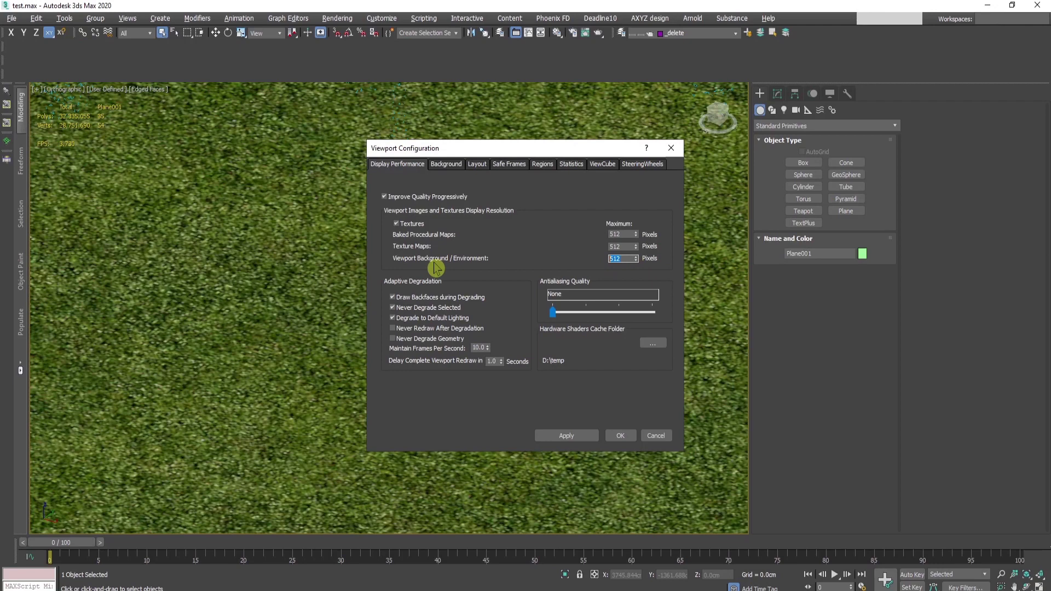
Assign the SKY.jpg bitmap from the material editor to the Environment Map as an instance, replacing the VRaySky map.
{"action": "left_click", "coordinate": [670, 147]}
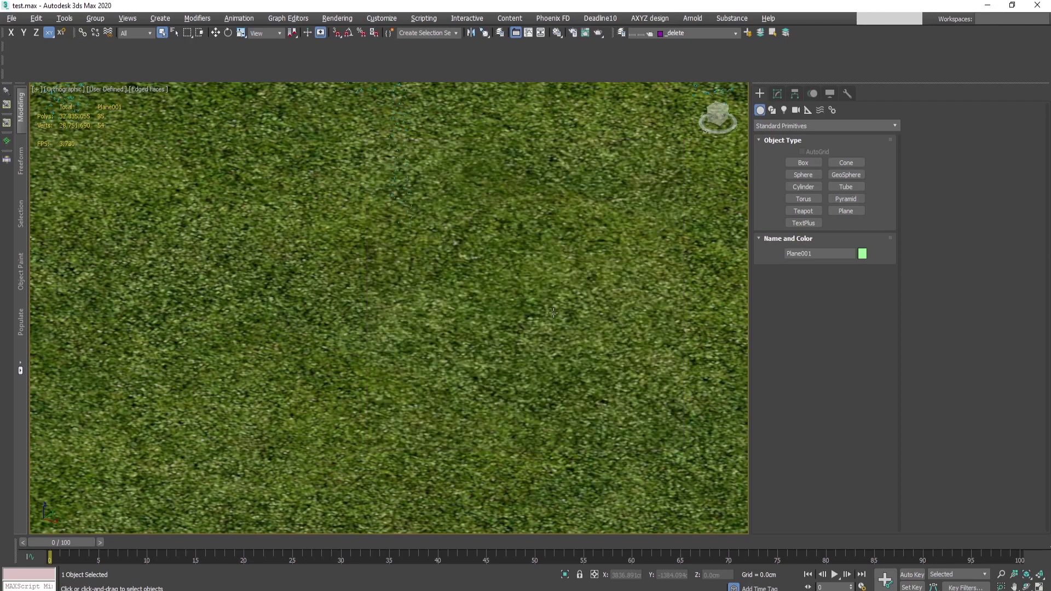
{"action": "key", "text": "8"}
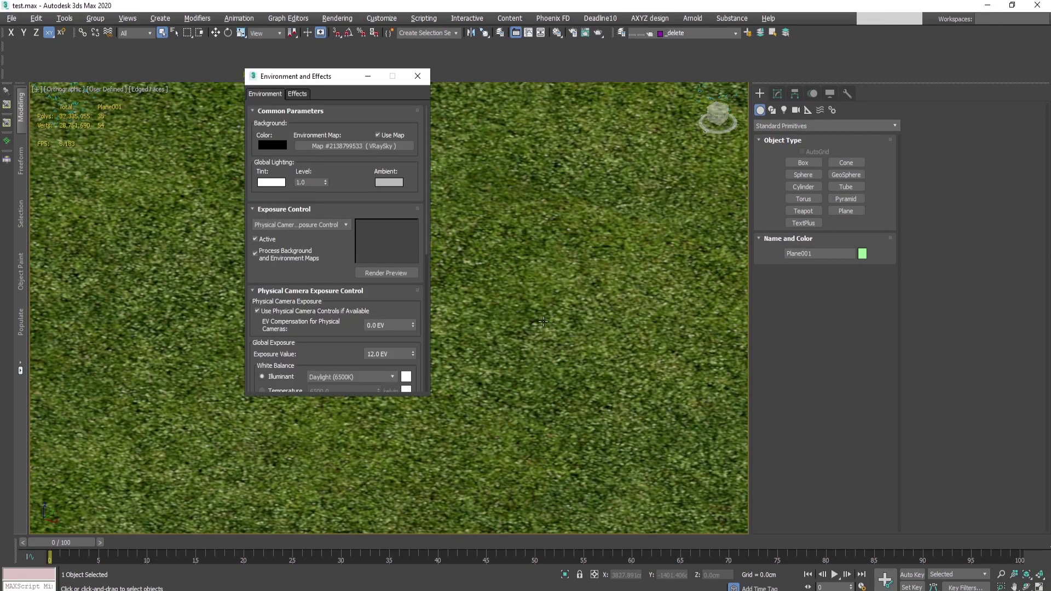
{"action": "left_click", "coordinate": [403, 137]}
{"action": "middle_click_drag", "start_coordinate": [563, 224], "coordinate": [587, 235]}
{"action": "key", "text": "m"}
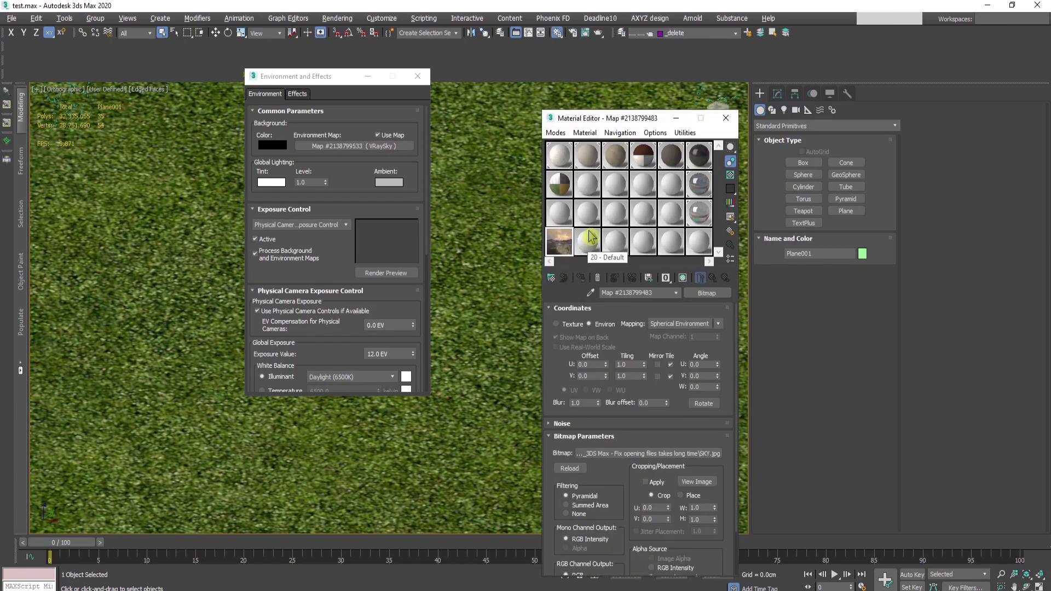
{"action": "left_click_drag", "start_coordinate": [560, 244], "coordinate": [354, 146]}
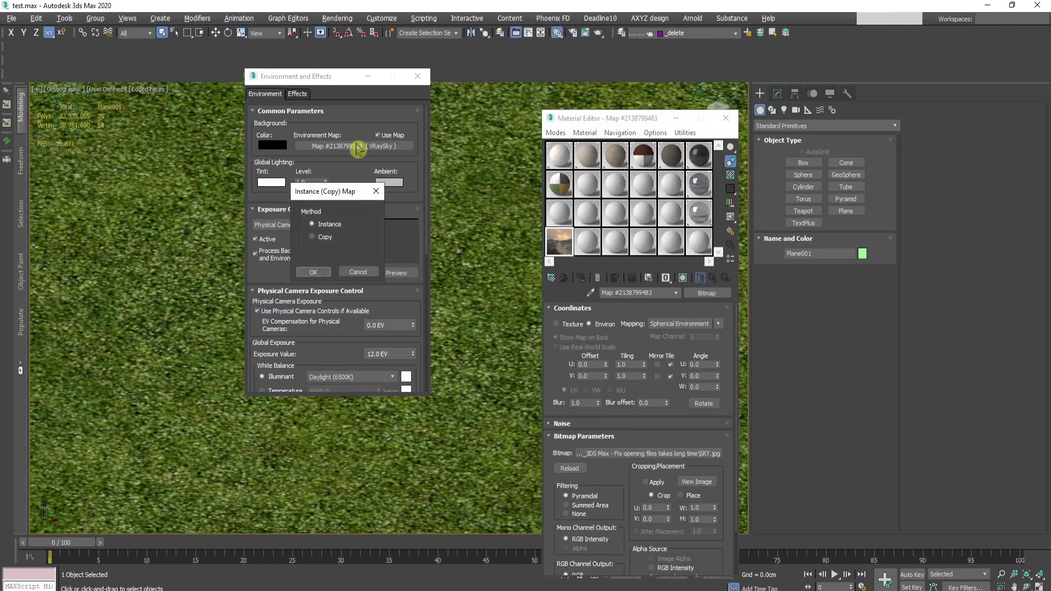
{"action": "left_click", "coordinate": [313, 272]}
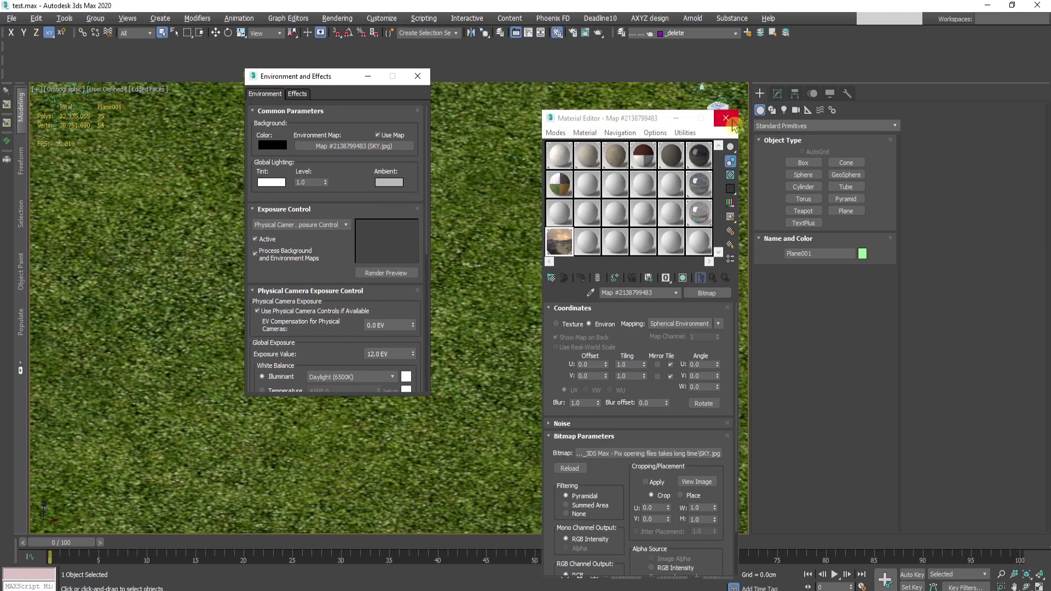
{"action": "left_click", "coordinate": [726, 118]}
{"action": "left_click", "coordinate": [418, 76]}
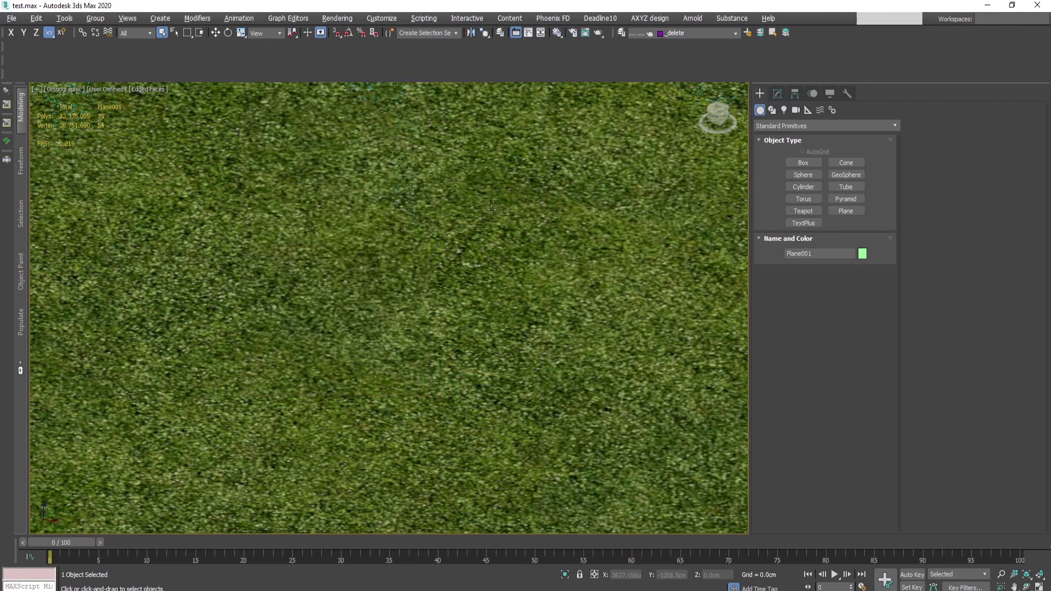
Set the viewport background to Use Environment Background.
{"action": "key", "text": "alt+b"}
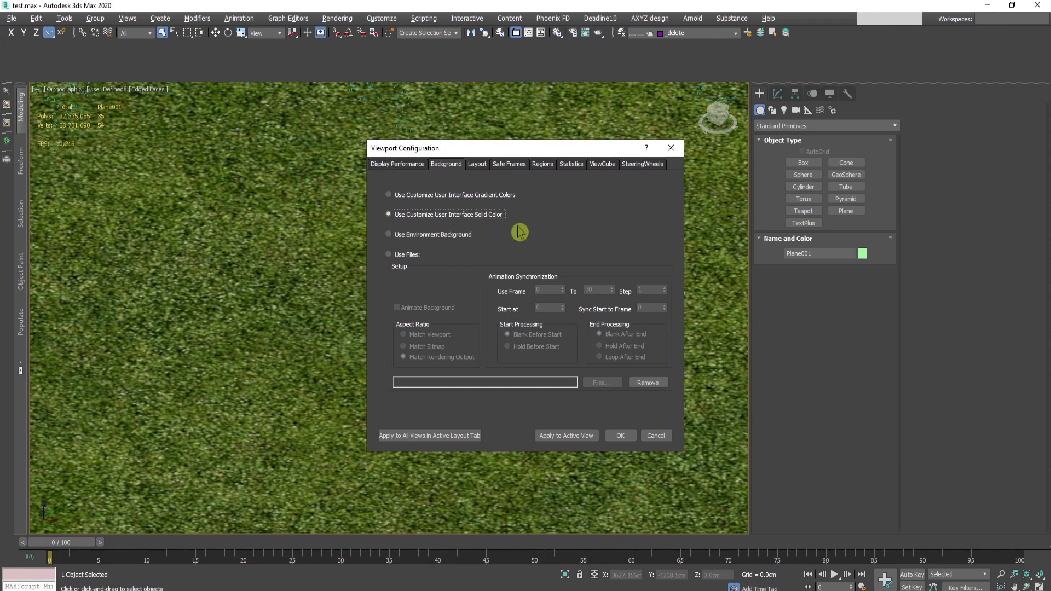
{"action": "left_click", "coordinate": [441, 239]}
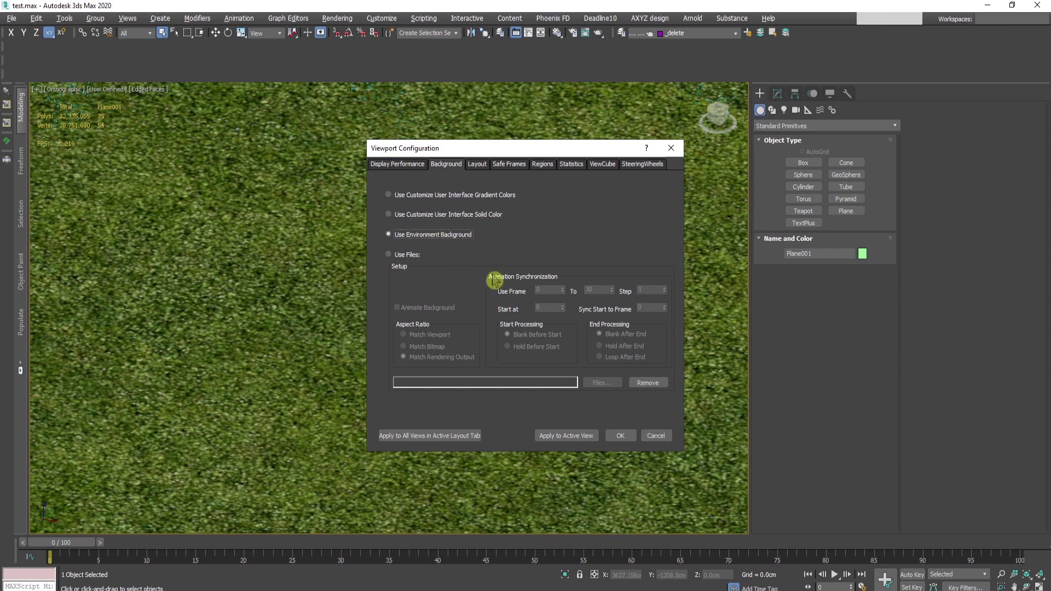
{"action": "left_click", "coordinate": [599, 436]}
View the scene through camera CGI02 and isolate the curved tree backdrop behind the building, leaving nothing selected.
{"action": "key", "text": "c"}
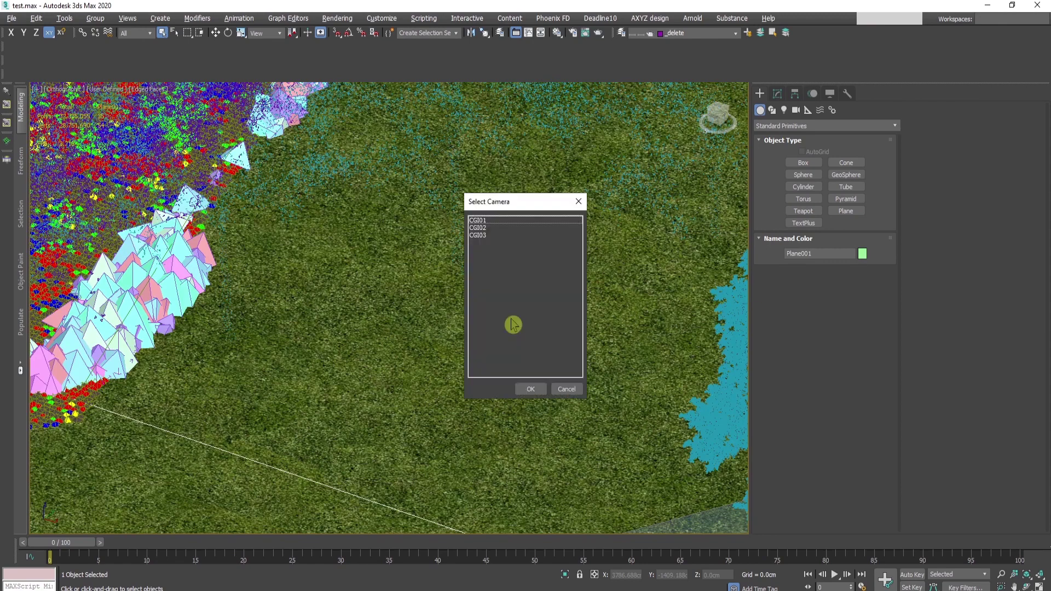
{"action": "double_click", "coordinate": [484, 228]}
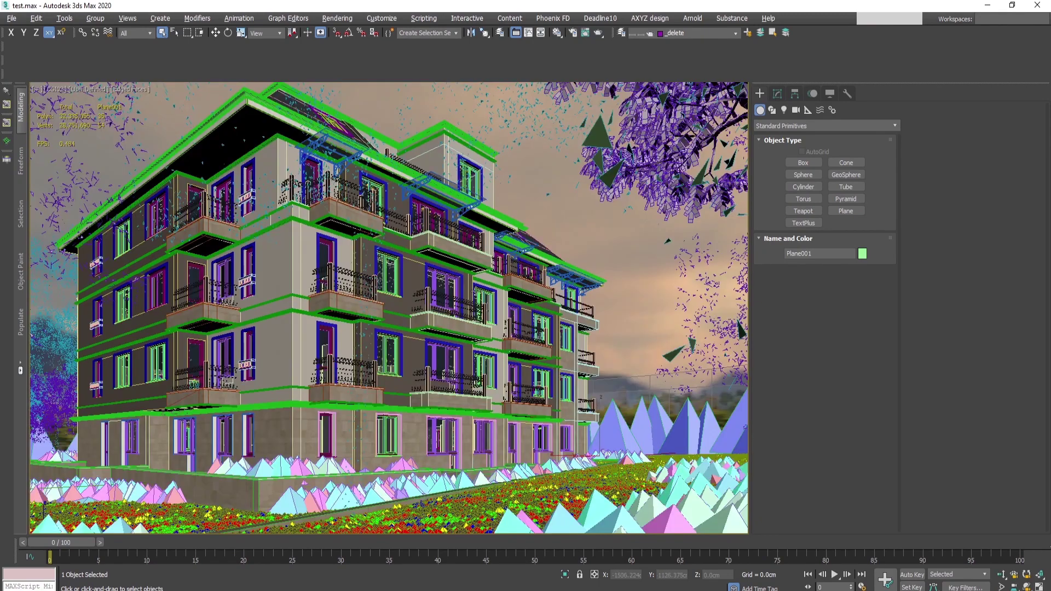
{"action": "left_click", "coordinate": [634, 382]}
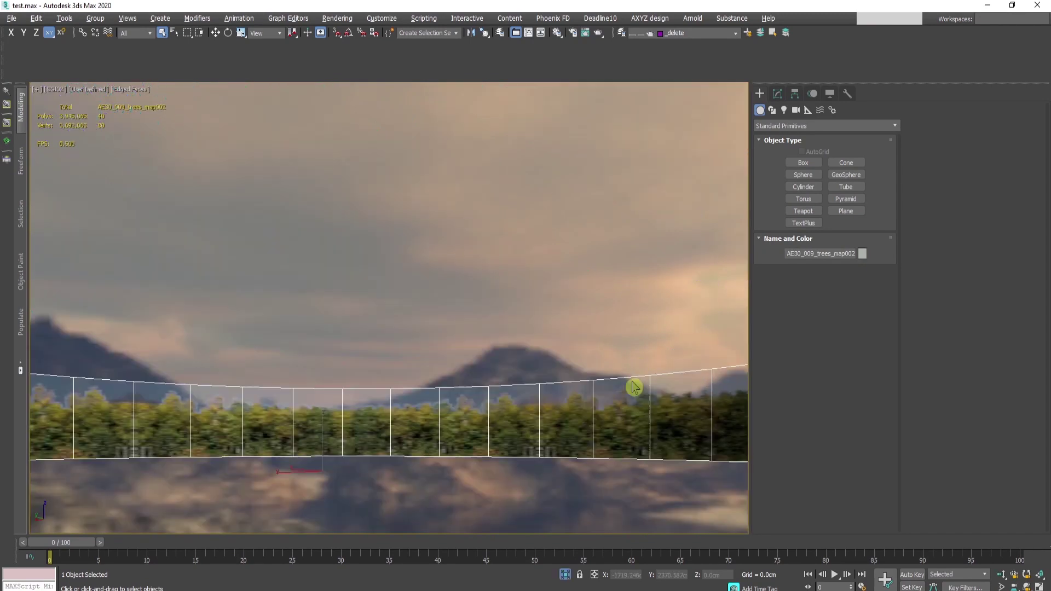
{"action": "left_click", "coordinate": [605, 298]}
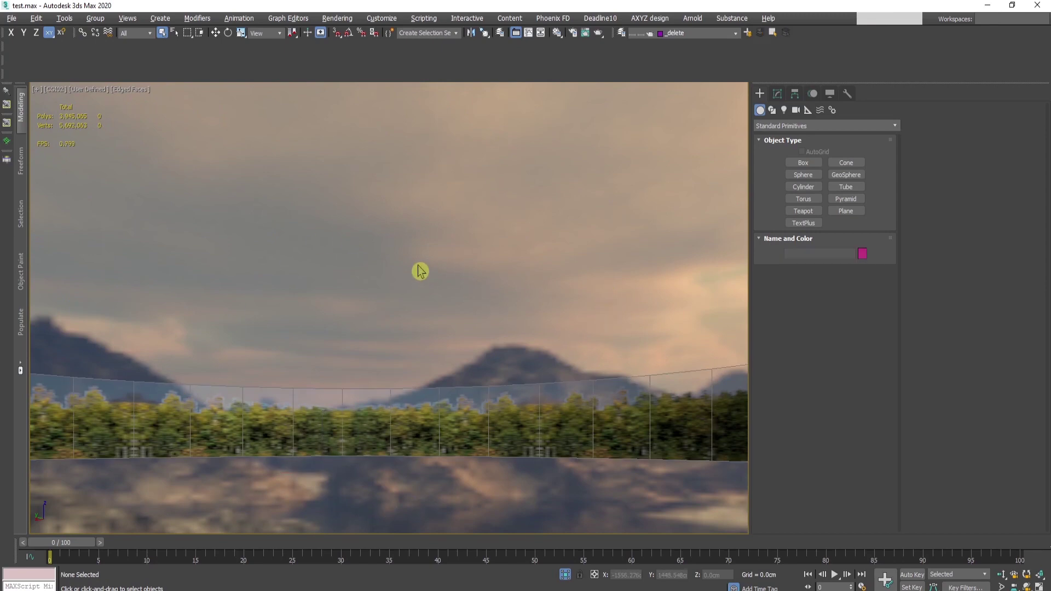
Set the maximum Viewport Background / Environment resolution to 5000 pixels and apply it to the isolated backdrop view.
{"action": "key", "text": "alt+b"}
{"action": "left_click", "coordinate": [405, 165]}
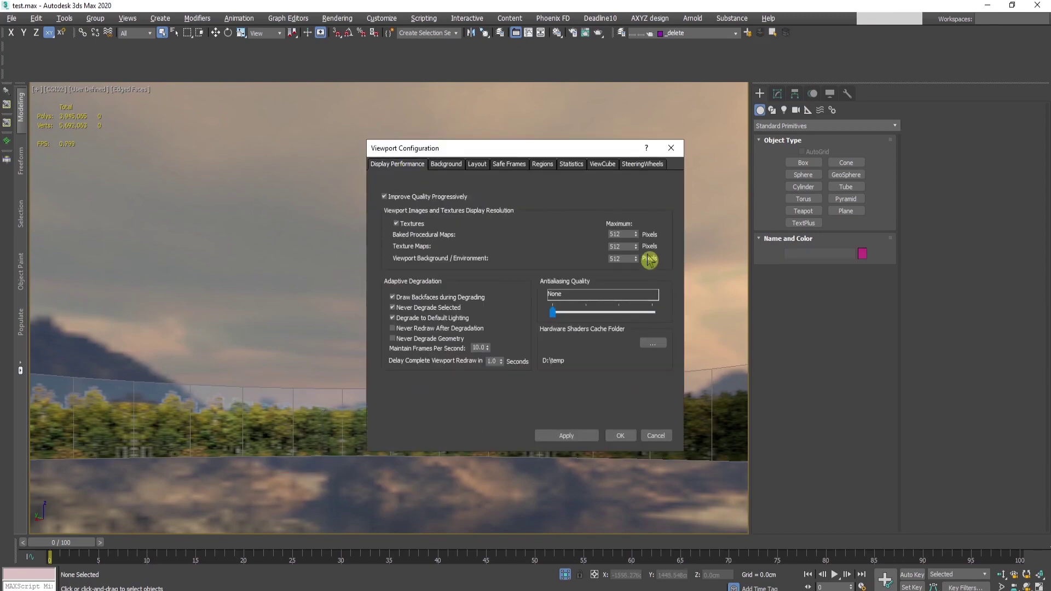
{"action": "double_click", "coordinate": [626, 257]}
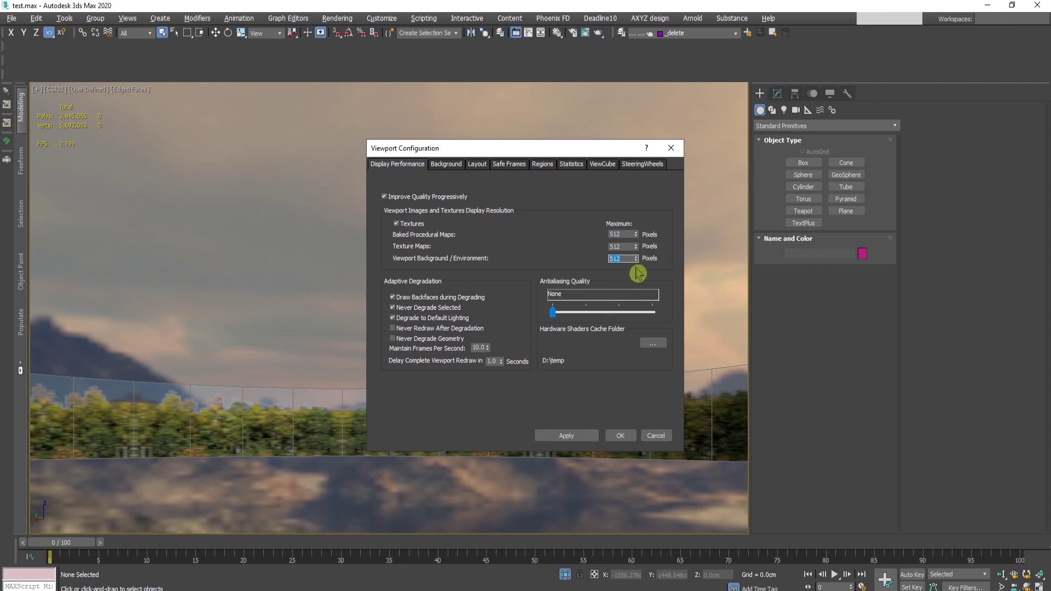
{"action": "type", "text": "5000"}
{"action": "left_click", "coordinate": [564, 437]}
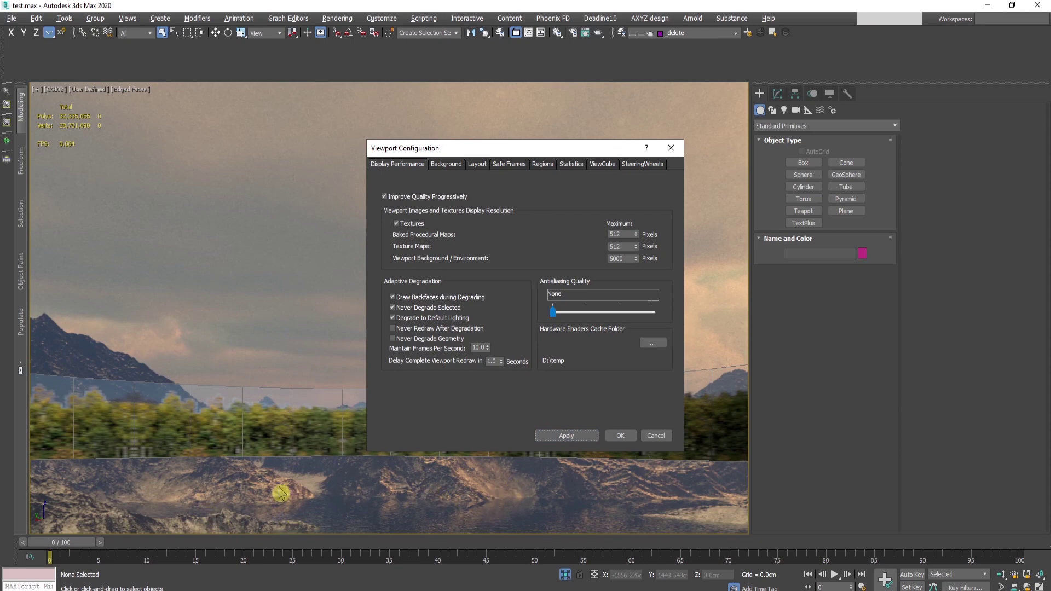
Set the maximum Viewport Background / Environment resolution back to 512 pixels, apply it and end the isolation.
{"action": "left_click_drag", "start_coordinate": [628, 262], "coordinate": [602, 259]}
{"action": "type", "text": "512"}
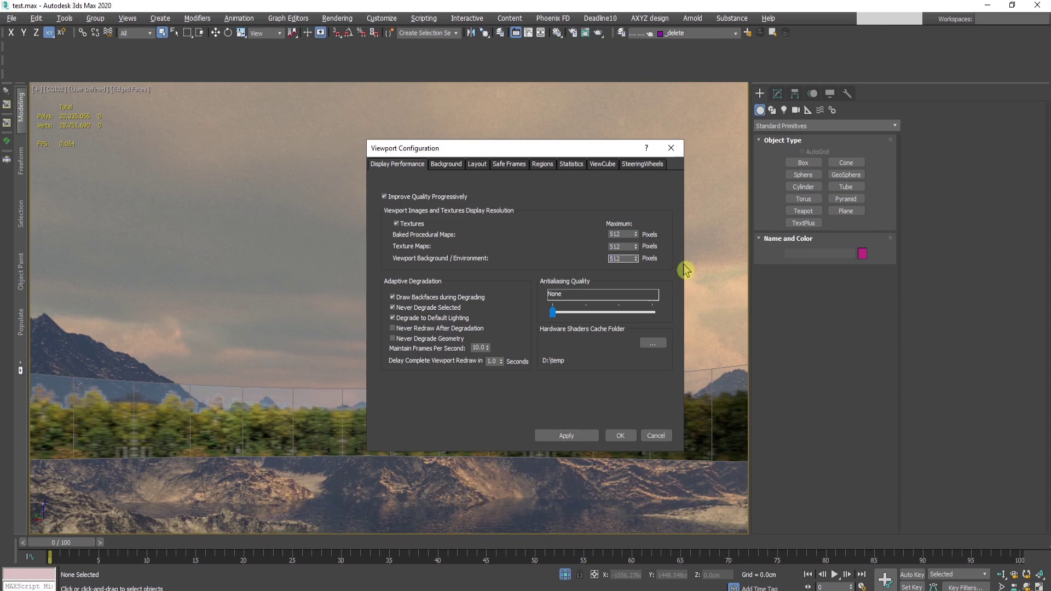
{"action": "left_click", "coordinate": [566, 437]}
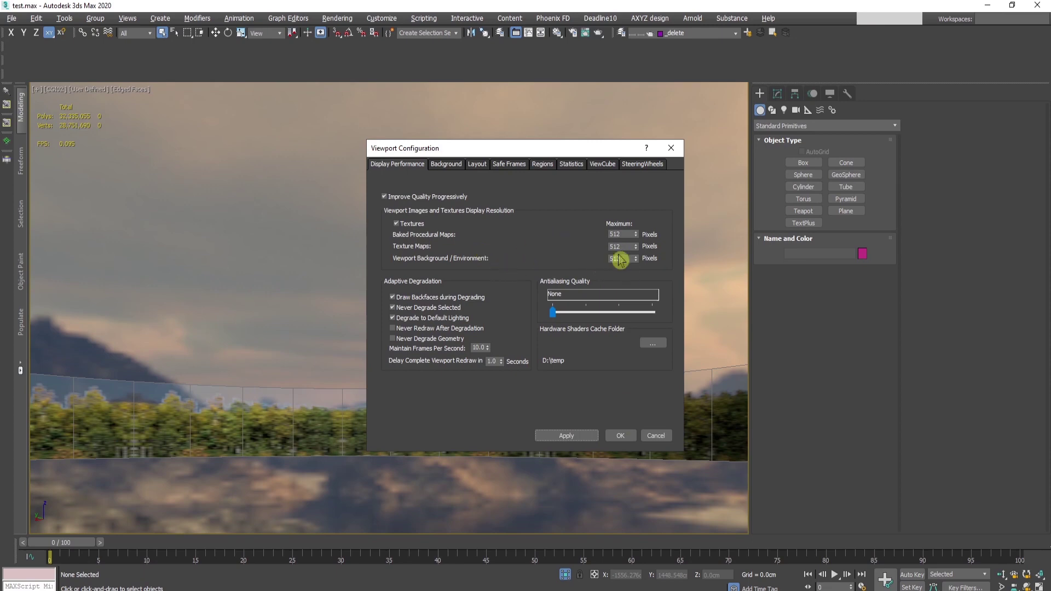
{"action": "left_click", "coordinate": [671, 148]}
{"action": "key", "text": "r"}
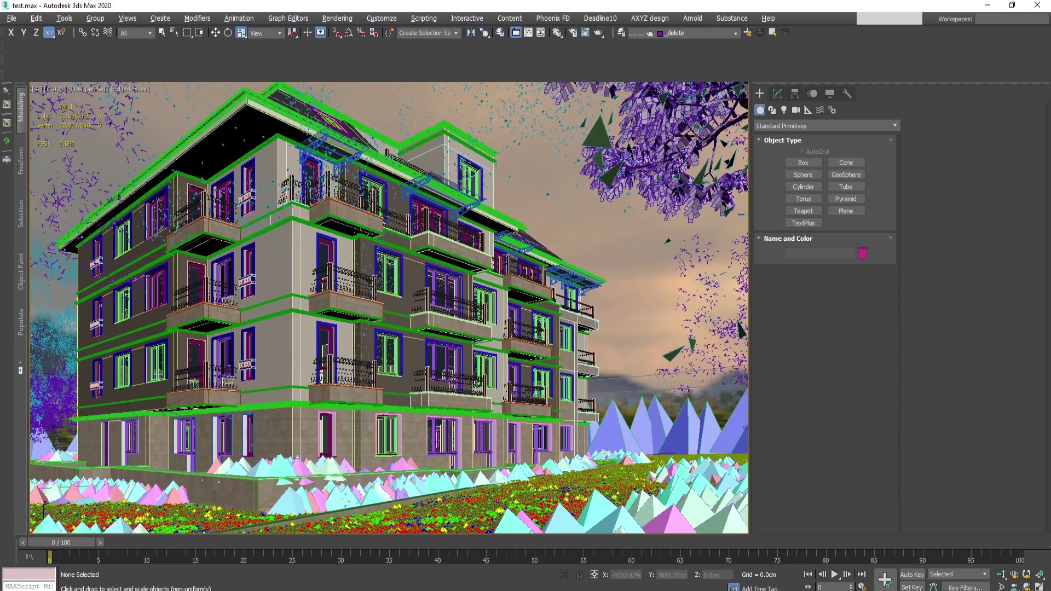
Switch to the top view and examine the grass plane's texture up close.
{"action": "left_click", "coordinate": [565, 466]}
{"action": "key", "text": "t"}
{"action": "middle_click_drag", "start_coordinate": [601, 449], "coordinate": [237, 140]}
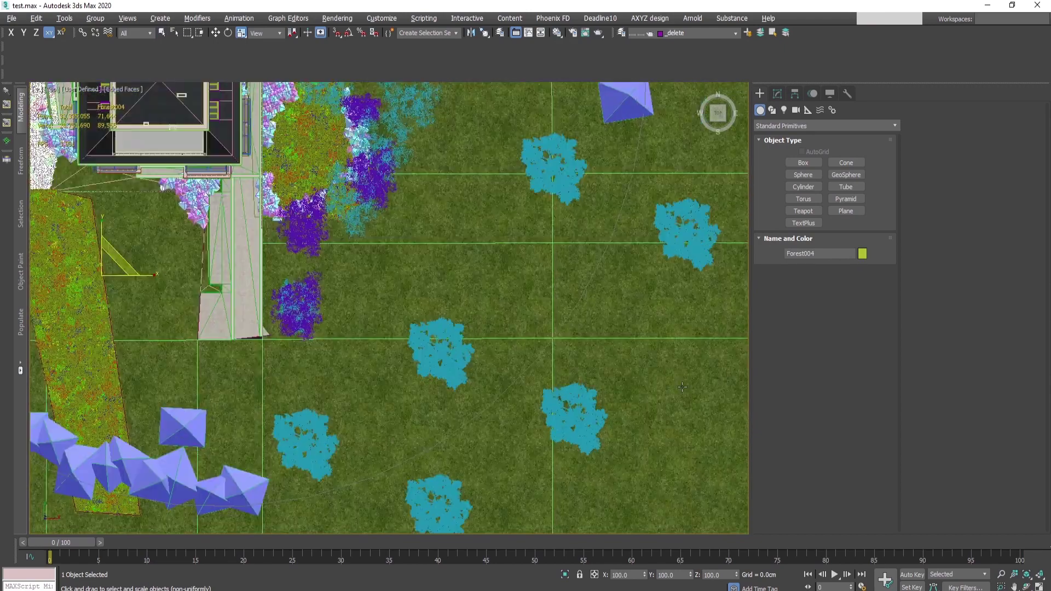
{"action": "scroll", "coordinate": [314, 200], "scroll_direction": "up", "scroll_amount": 5}
{"action": "middle_click_drag", "start_coordinate": [405, 225], "coordinate": [474, 321]}
{"action": "scroll", "coordinate": [474, 321], "scroll_direction": "down", "scroll_amount": 2}
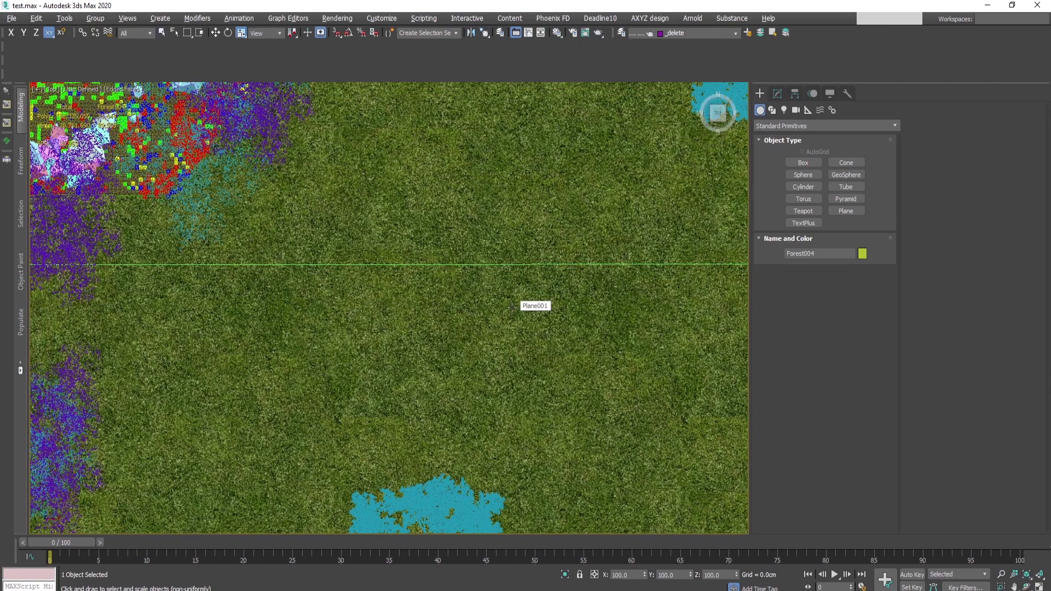
Turn off Improve Quality Progressively in the viewport's display performance settings.
{"action": "key", "text": "alt+b"}
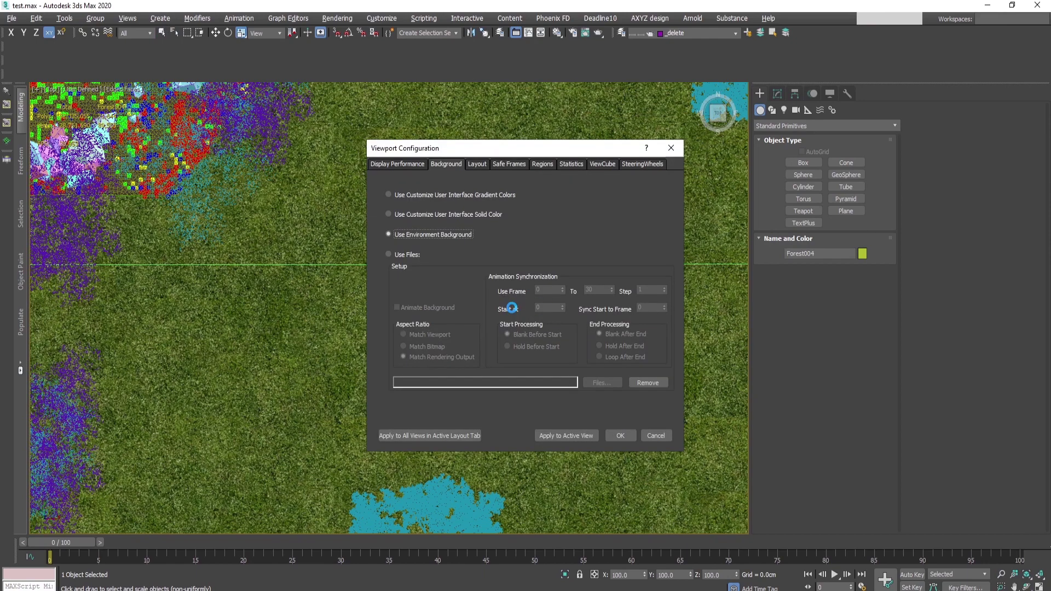
{"action": "left_click", "coordinate": [398, 164]}
{"action": "double_click", "coordinate": [616, 247]}
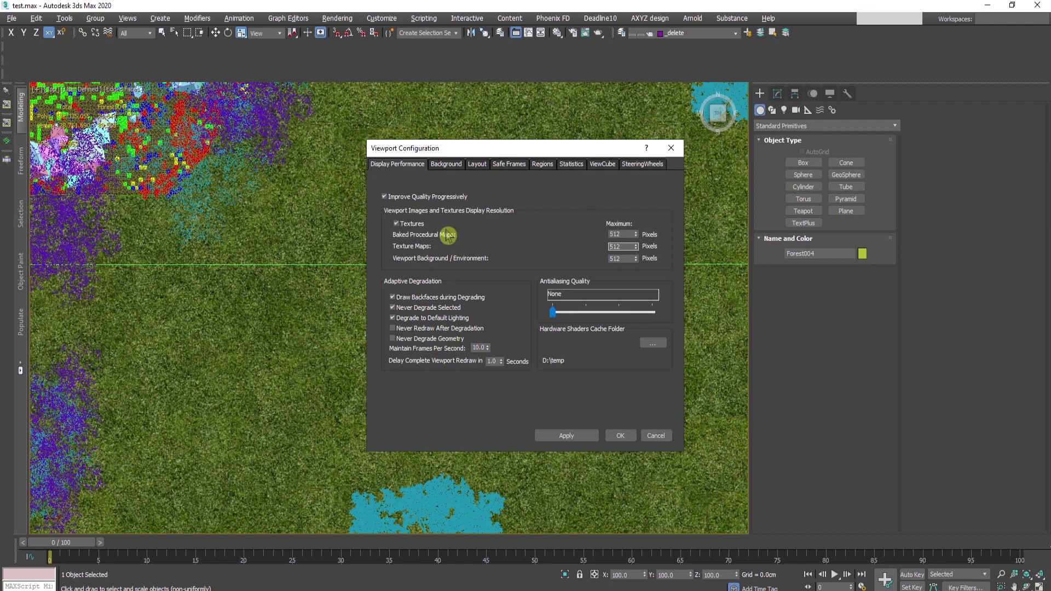
{"action": "left_click", "coordinate": [384, 197]}
{"action": "left_click", "coordinate": [384, 197]}
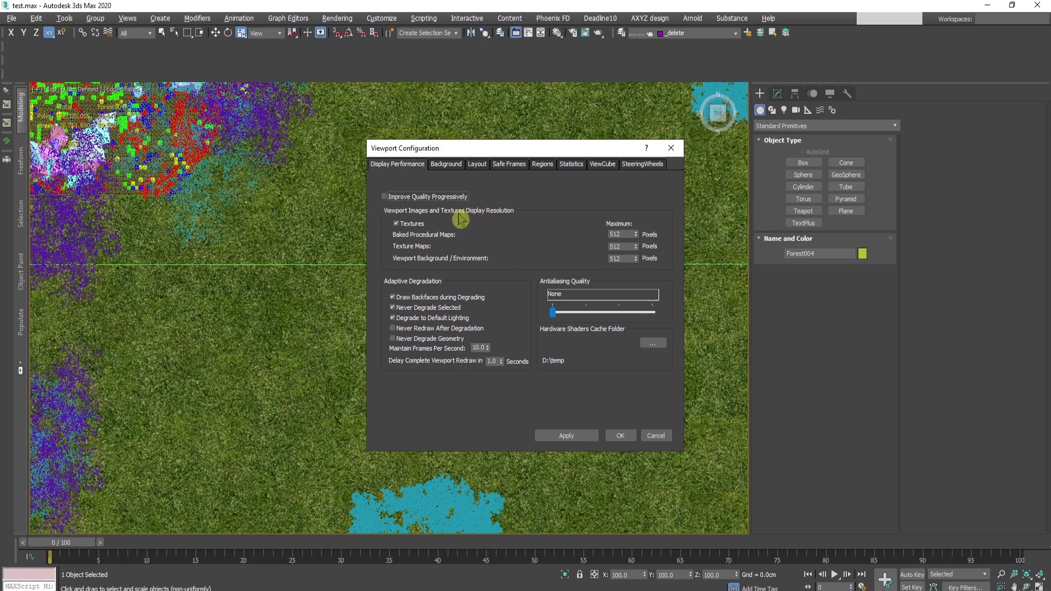
{"action": "left_click", "coordinate": [623, 436]}
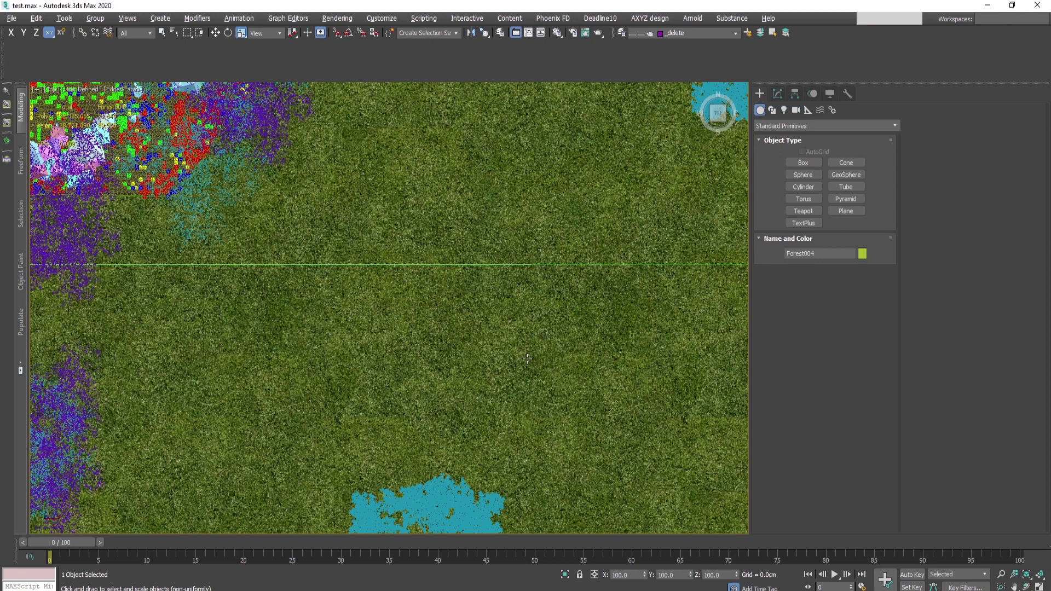
Clear the selection, show the viewport statistics and set them to report Total + Selection.
{"action": "middle_click_drag", "start_coordinate": [527, 358], "coordinate": [97, 201], "text": "alt"}
{"action": "left_click", "coordinate": [97, 200]}
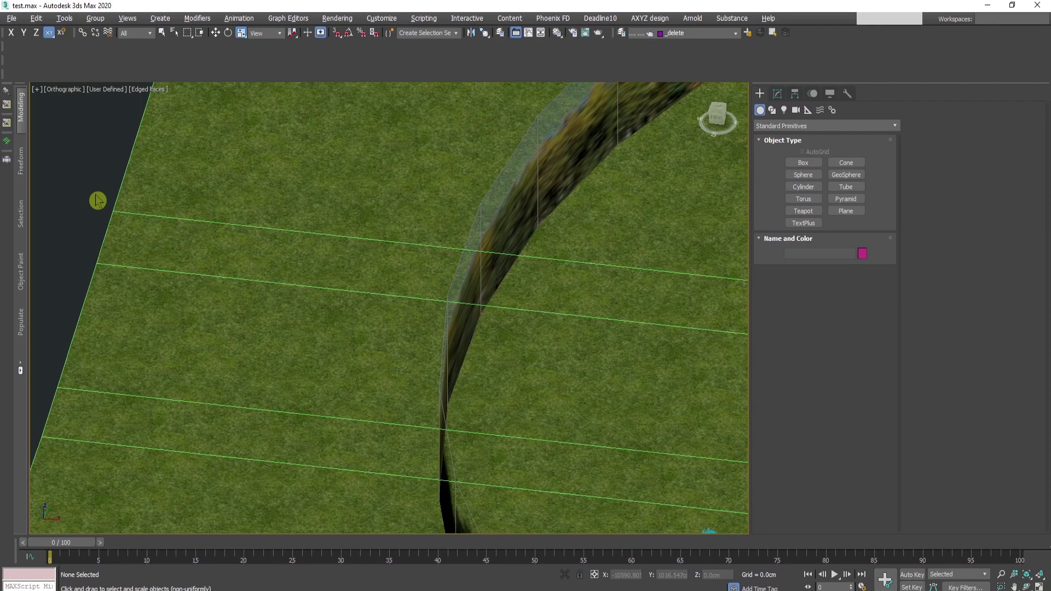
{"action": "key", "text": "7"}
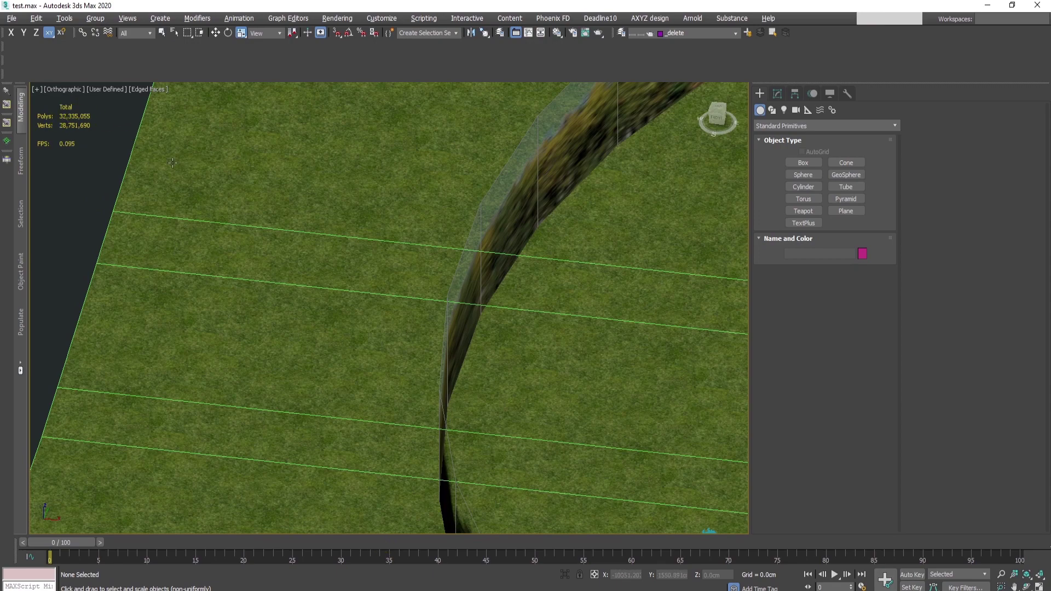
{"action": "key", "text": "alt+b"}
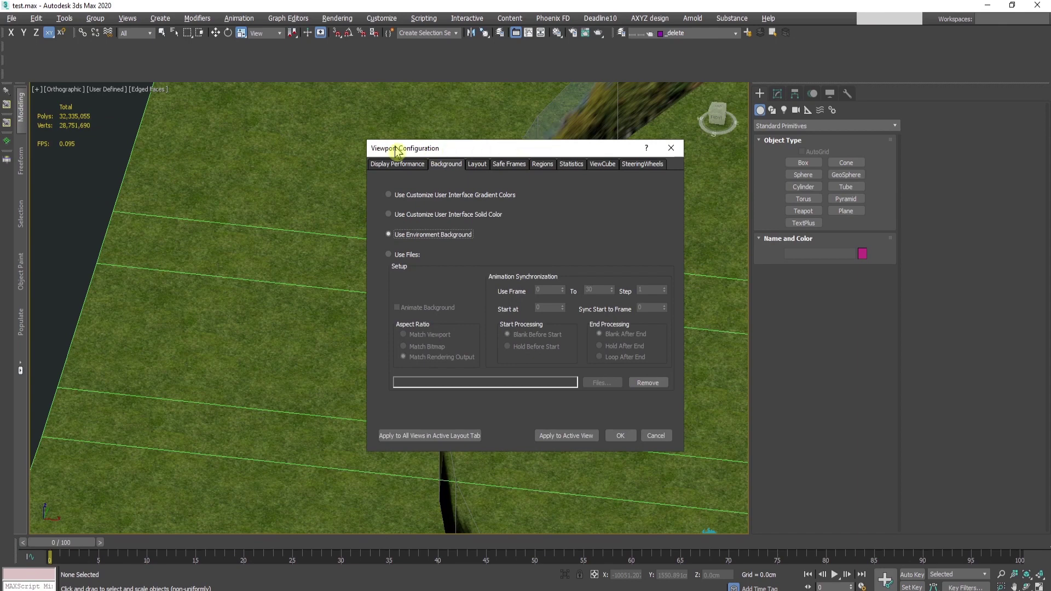
{"action": "left_click", "coordinate": [571, 166]}
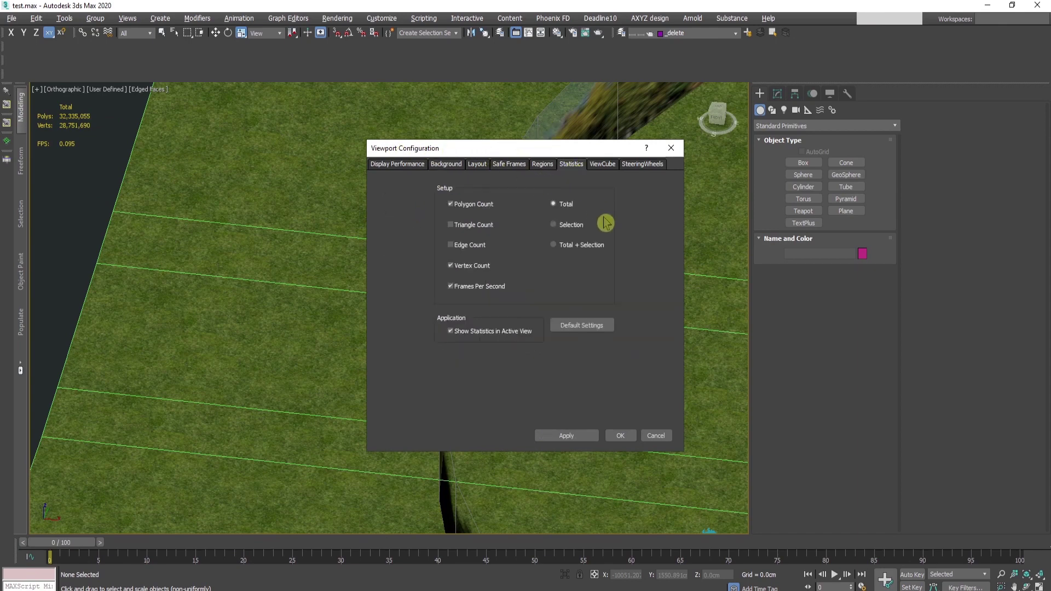
{"action": "left_click", "coordinate": [564, 246]}
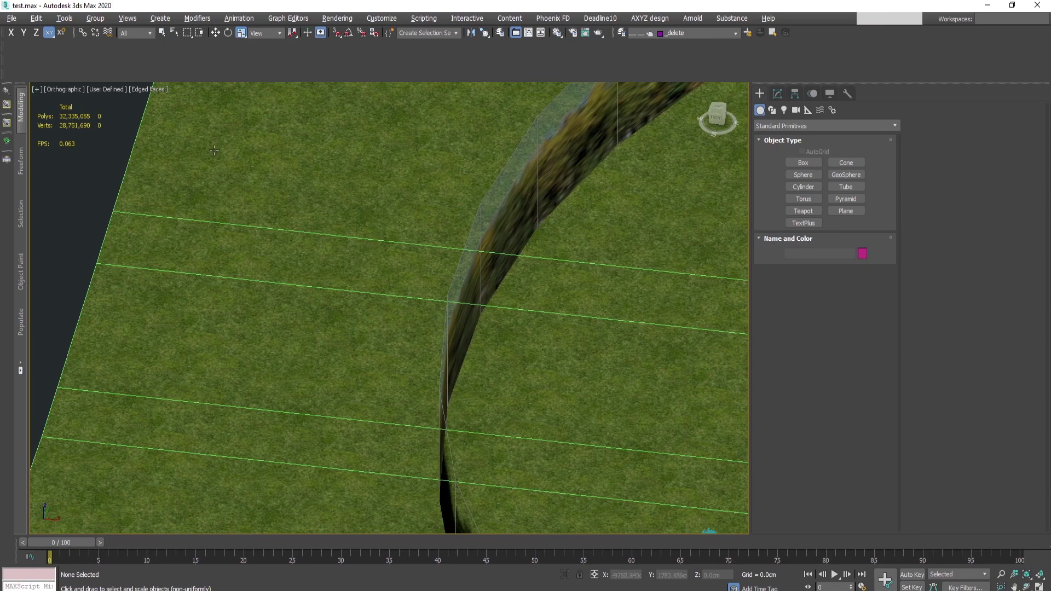
Select the grass plane and add the tree backdrop to the selection to compare their polygon and vertex statistics.
{"action": "middle_click_drag", "start_coordinate": [108, 129], "coordinate": [146, 239]}
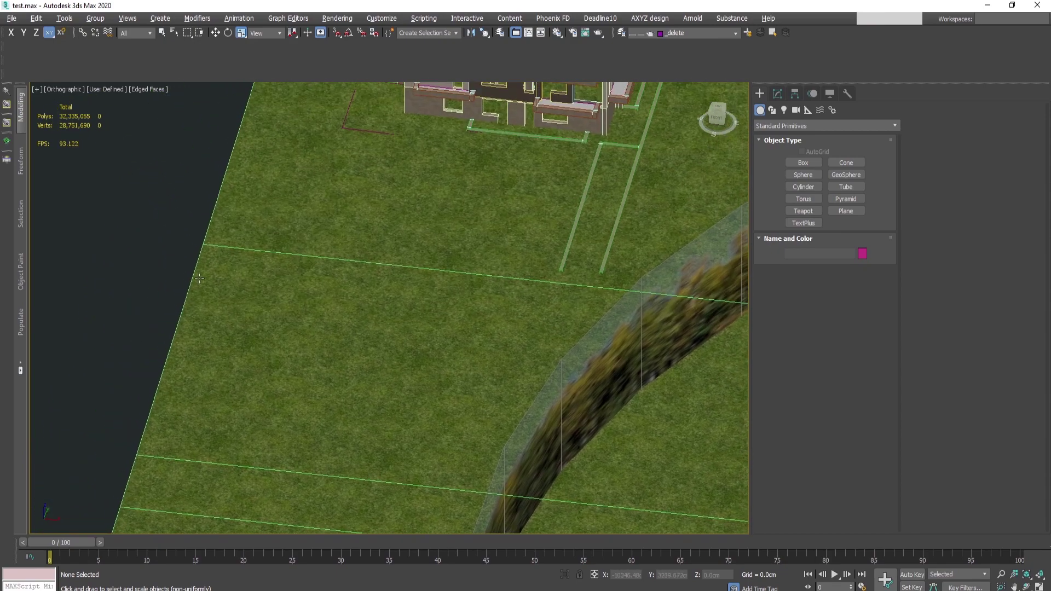
{"action": "left_click_drag", "start_coordinate": [175, 178], "coordinate": [159, 350]}
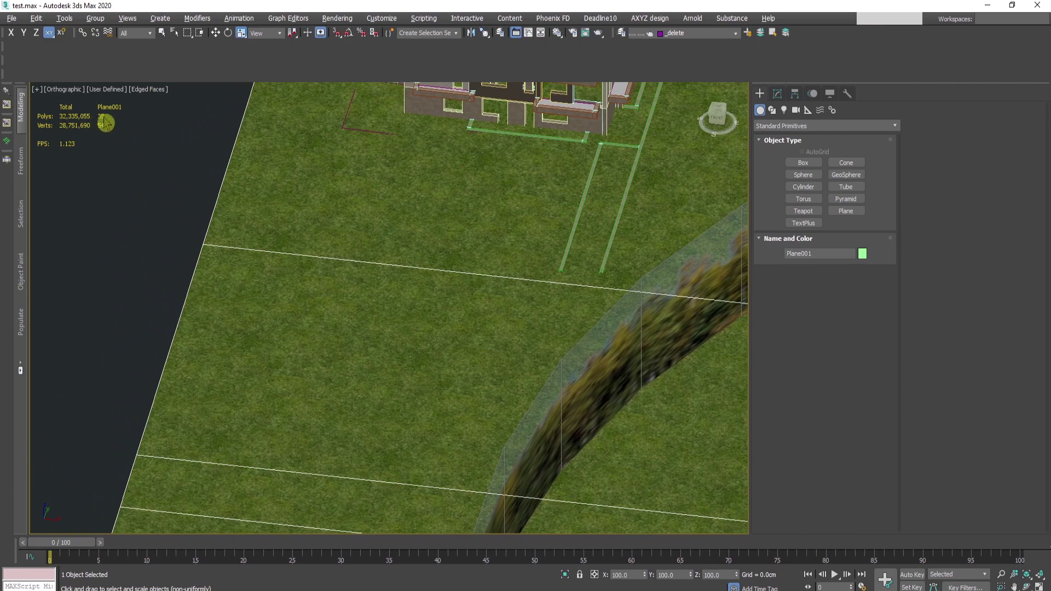
{"action": "left_click", "coordinate": [608, 375], "text": "ctrl"}
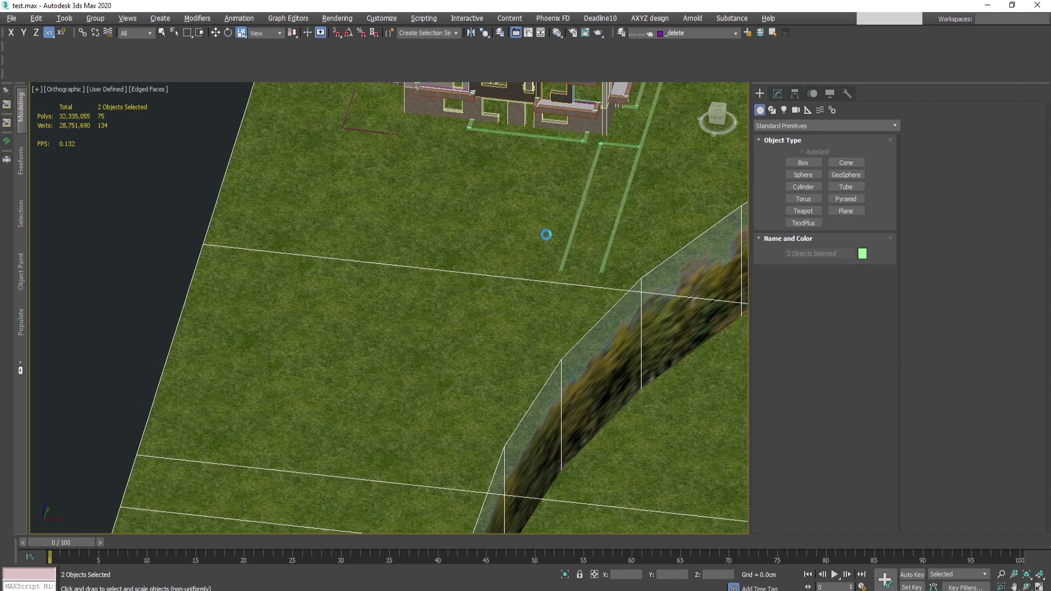
Review the viewport statistics setup, including the polygon count, vertex count and frames per second options.
{"action": "key", "text": "alt+b"}
{"action": "left_click", "coordinate": [572, 165]}
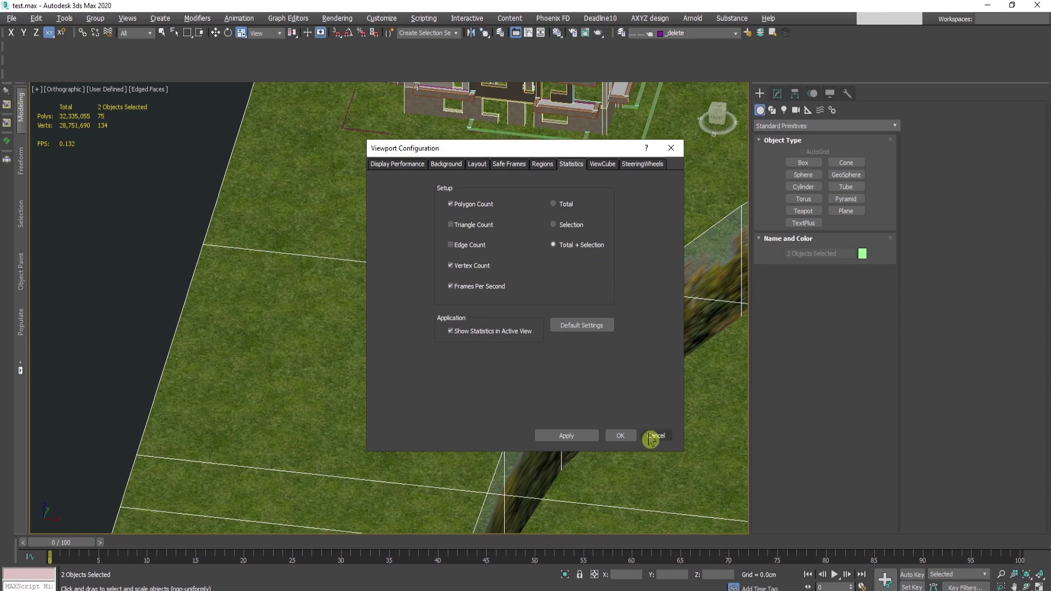
{"action": "left_click", "coordinate": [621, 436]}
Clear the selection and switch the viewport to the view from camera 03.
{"action": "key", "text": "w"}
{"action": "left_click", "coordinate": [193, 298]}
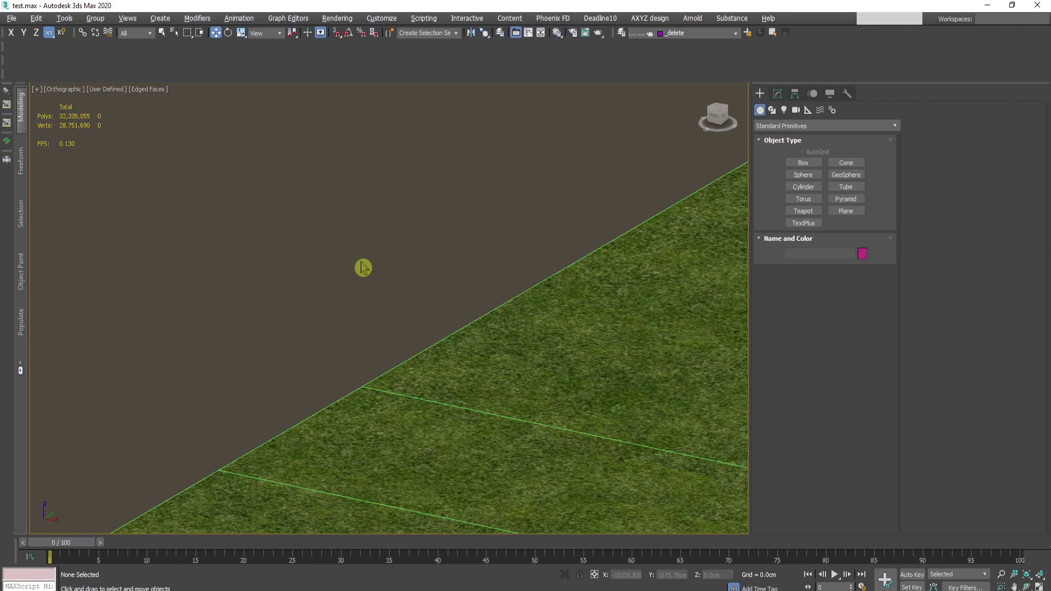
{"action": "key", "text": "c"}
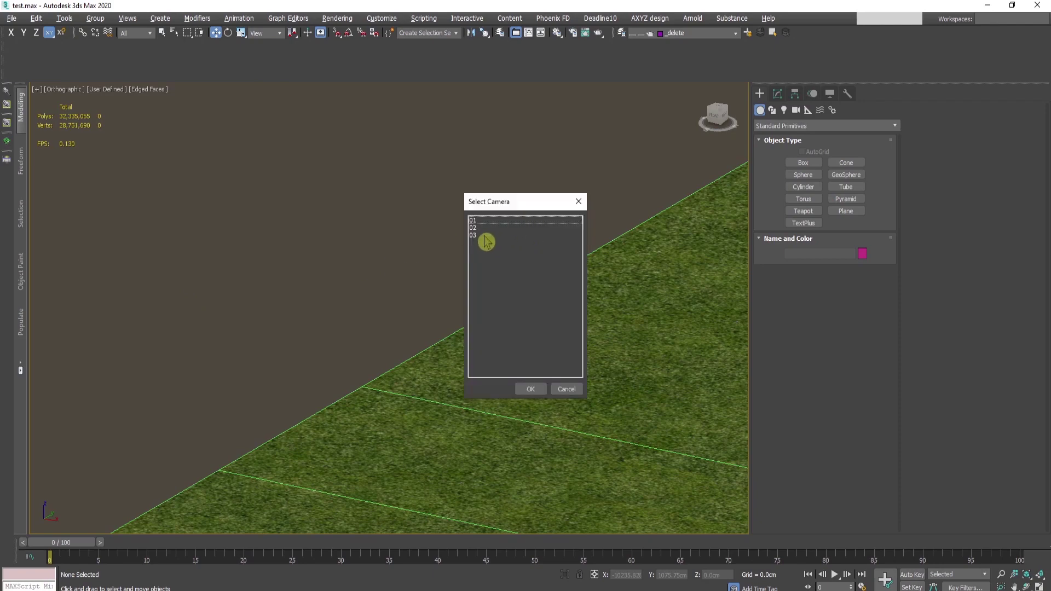
{"action": "left_click", "coordinate": [478, 236]}
{"action": "double_click", "coordinate": [478, 236]}
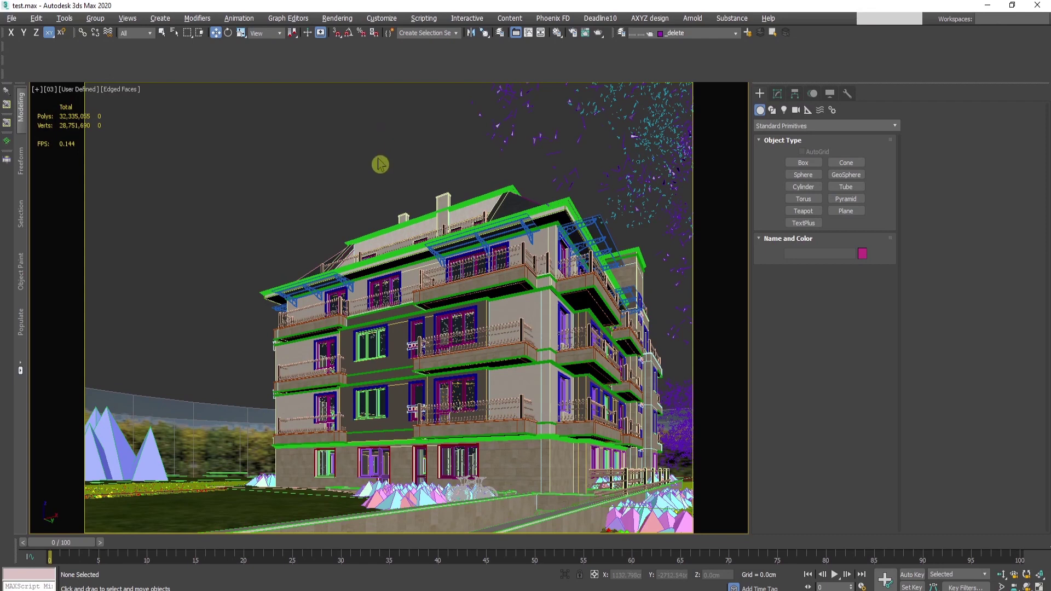
Enable the 4 x 3 12-Field Grid in the camera view's safe frames, and toggle the safe frames off and on.
{"action": "key", "text": "alt+b"}
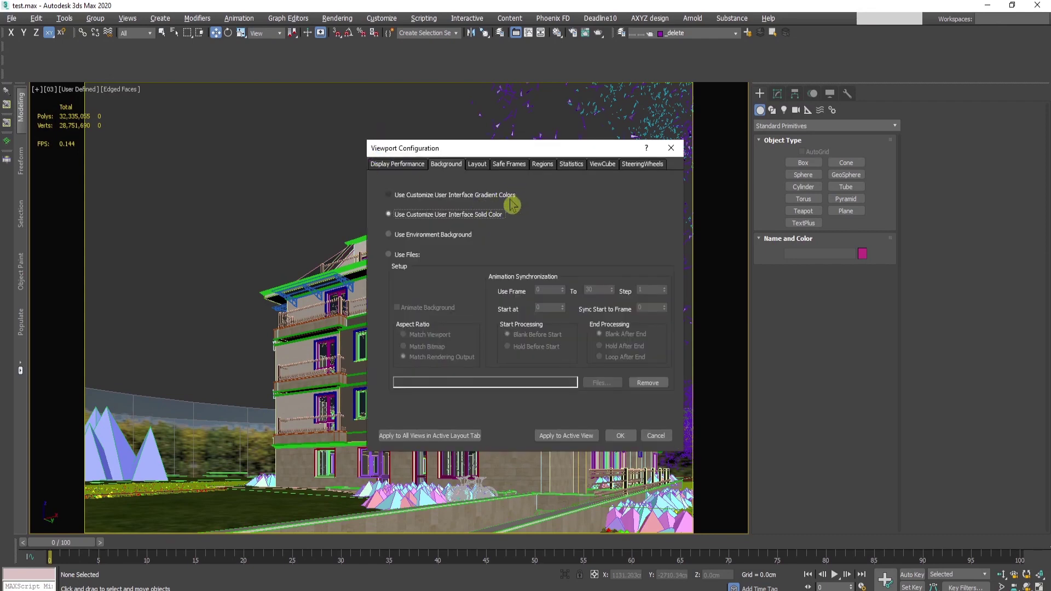
{"action": "left_click", "coordinate": [509, 164]}
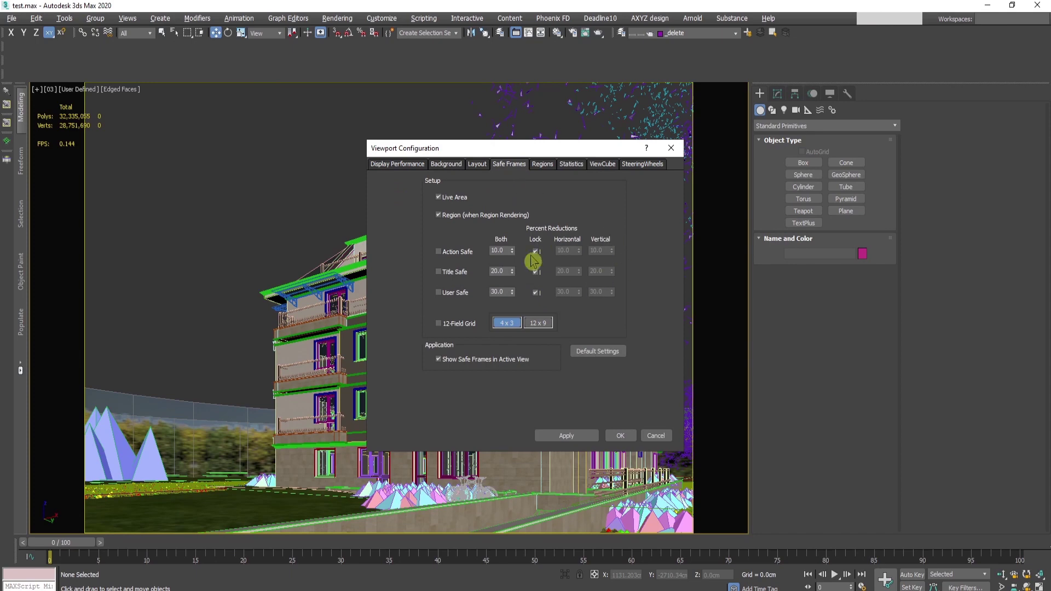
{"action": "left_click", "coordinate": [439, 324]}
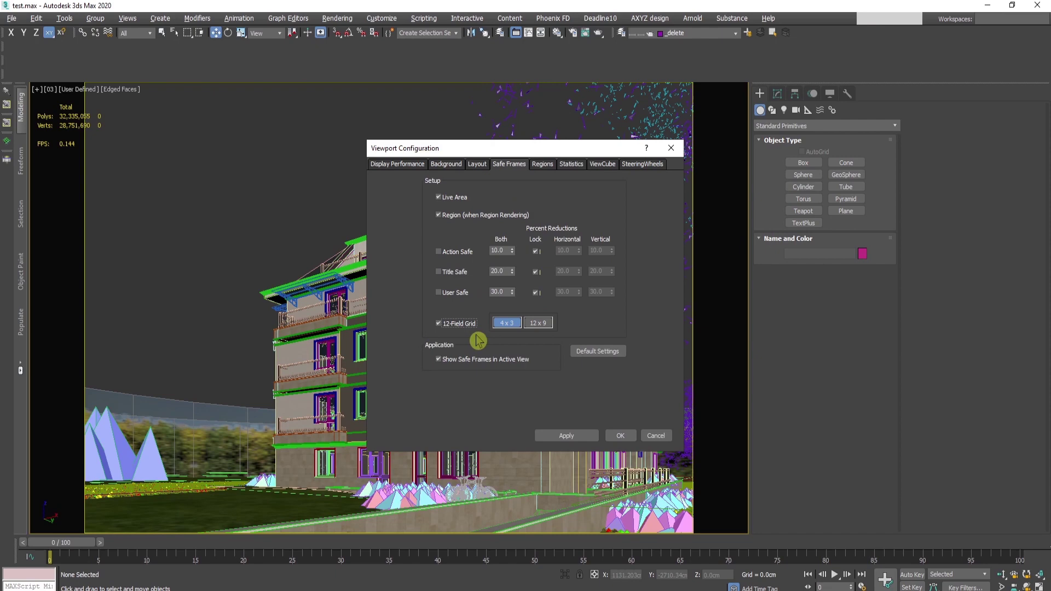
{"action": "left_click", "coordinate": [590, 436]}
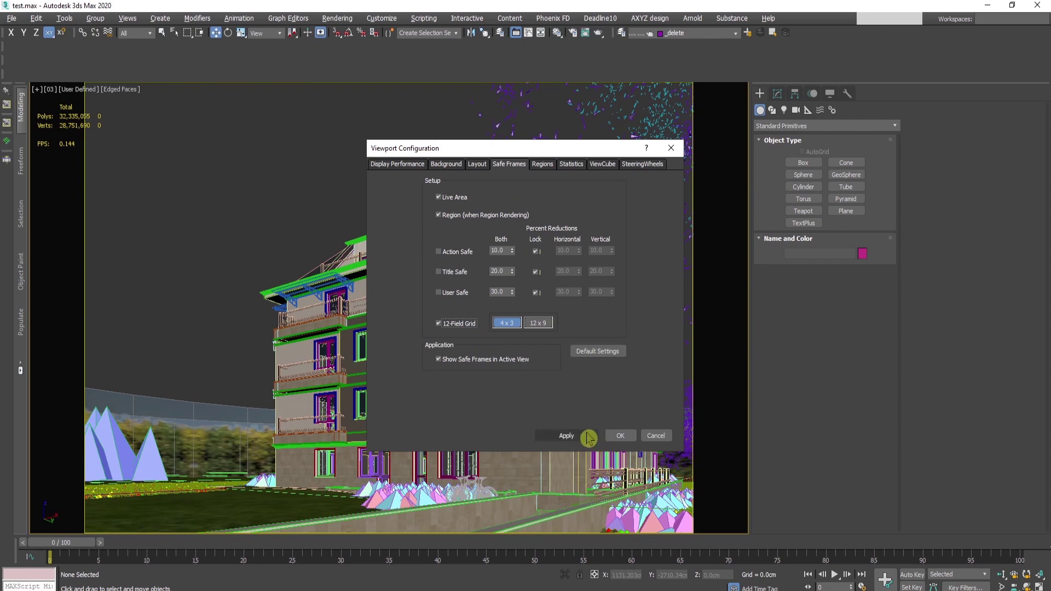
{"action": "left_click", "coordinate": [620, 437]}
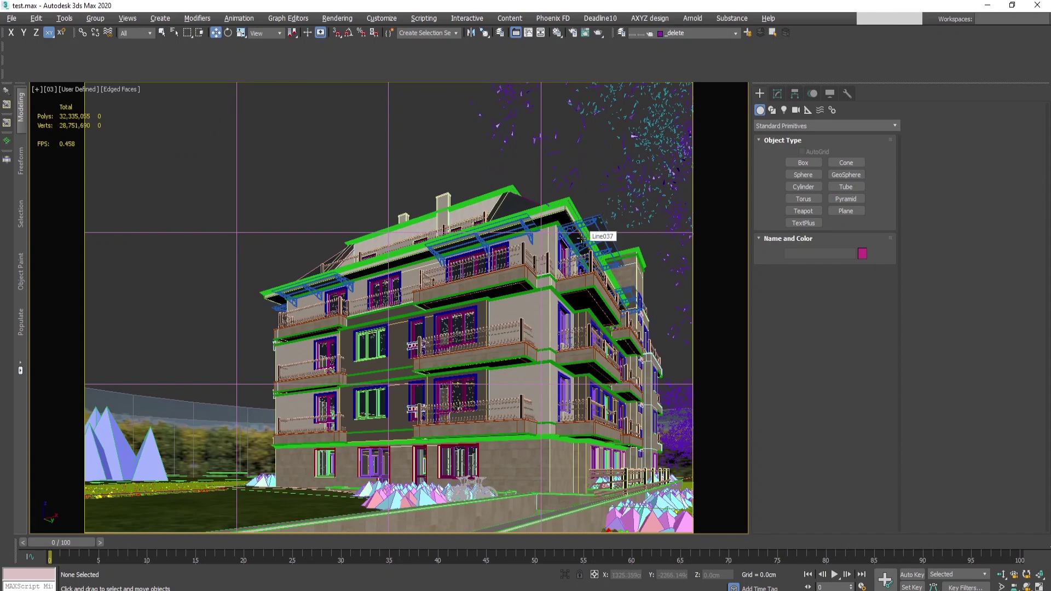
{"action": "key", "text": "shift+f"}
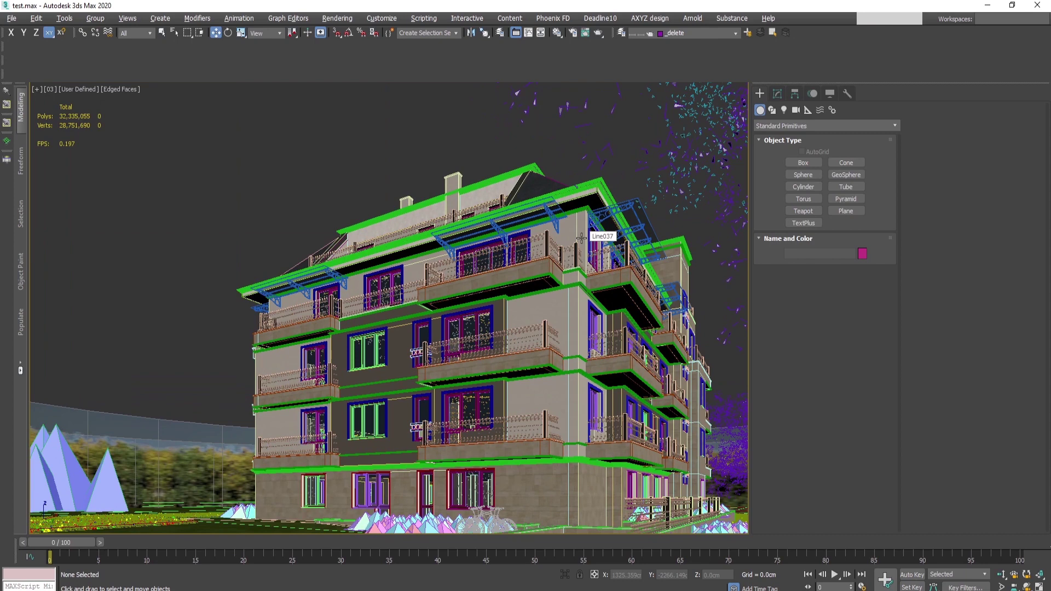
{"action": "key", "text": "shift+f"}
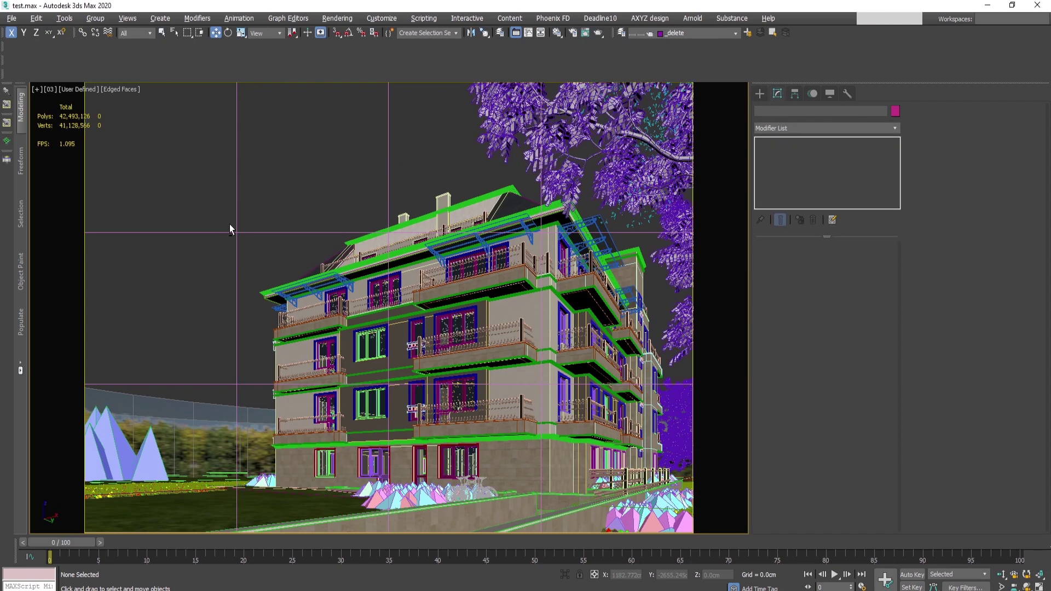
Set the viewport layout to two side-by-side views, with camera 03 beside the orthographic view.
{"action": "key", "text": "alt+b"}
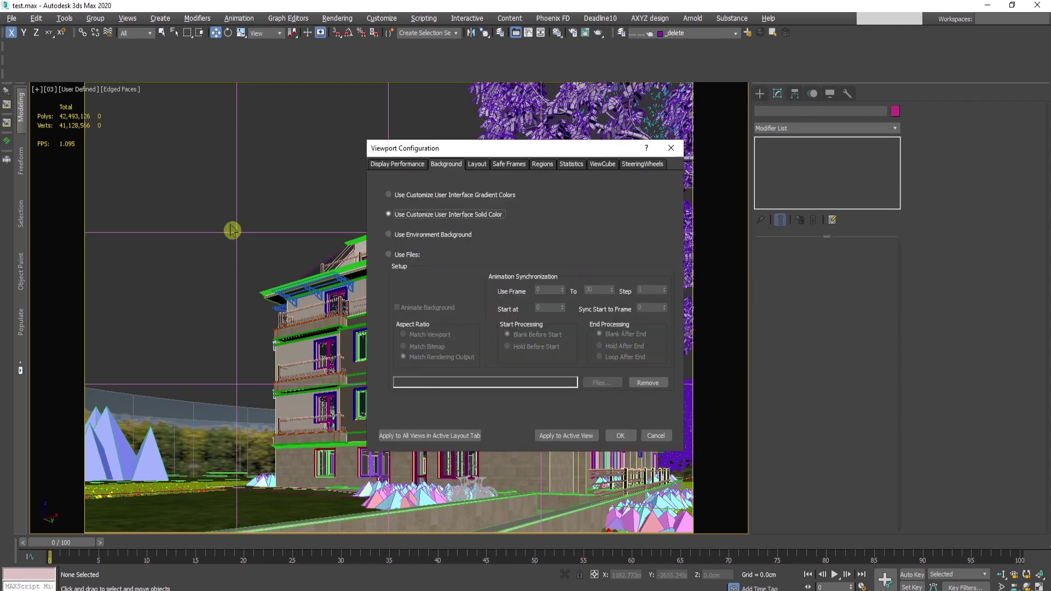
{"action": "left_click", "coordinate": [475, 165]}
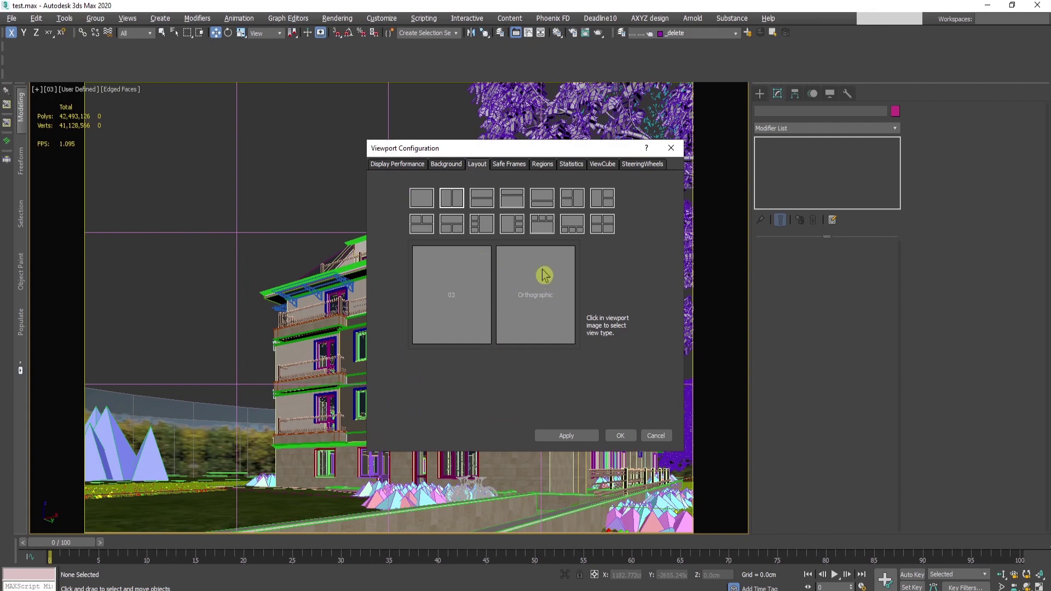
{"action": "left_click", "coordinate": [620, 436]}
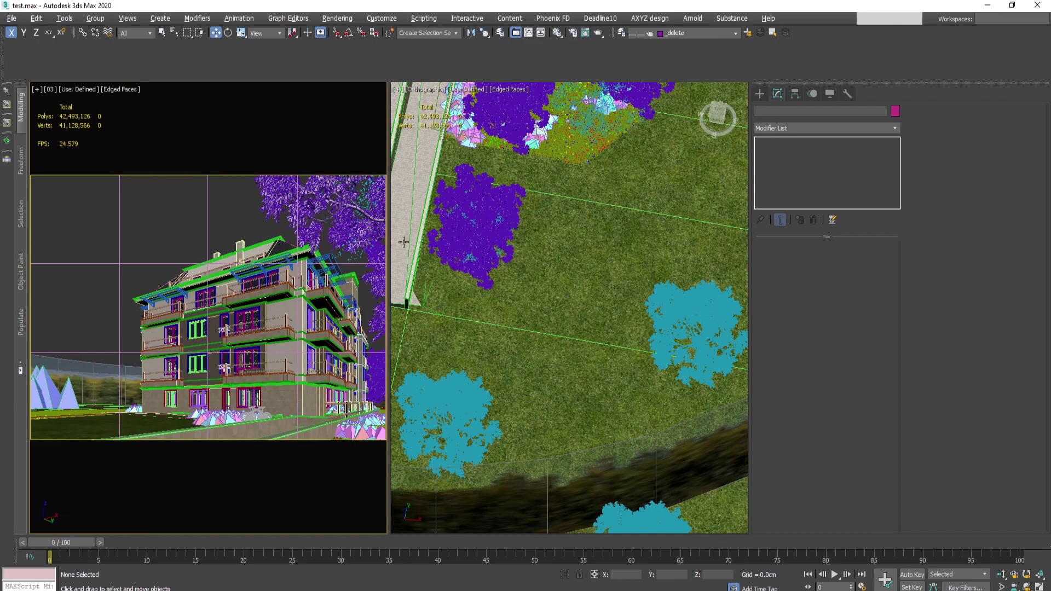
Select the purple tree beside the paved path and frame it in a Top view in the orthographic viewport.
{"action": "left_click", "coordinate": [487, 276]}
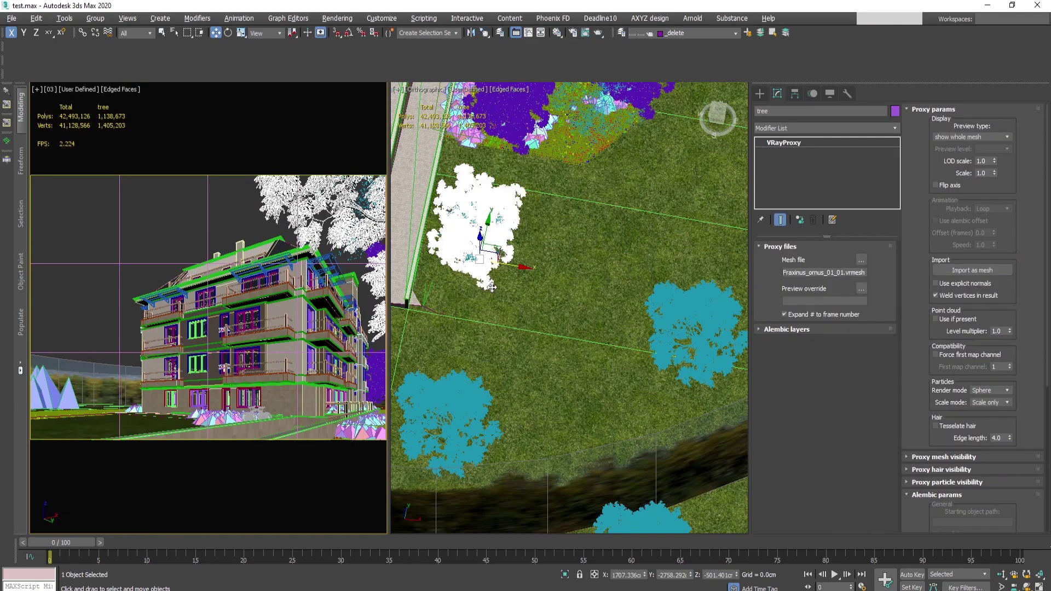
{"action": "key", "text": "t"}
{"action": "key", "text": "z"}
{"action": "scroll", "coordinate": [625, 359], "scroll_direction": "up", "scroll_amount": 5}
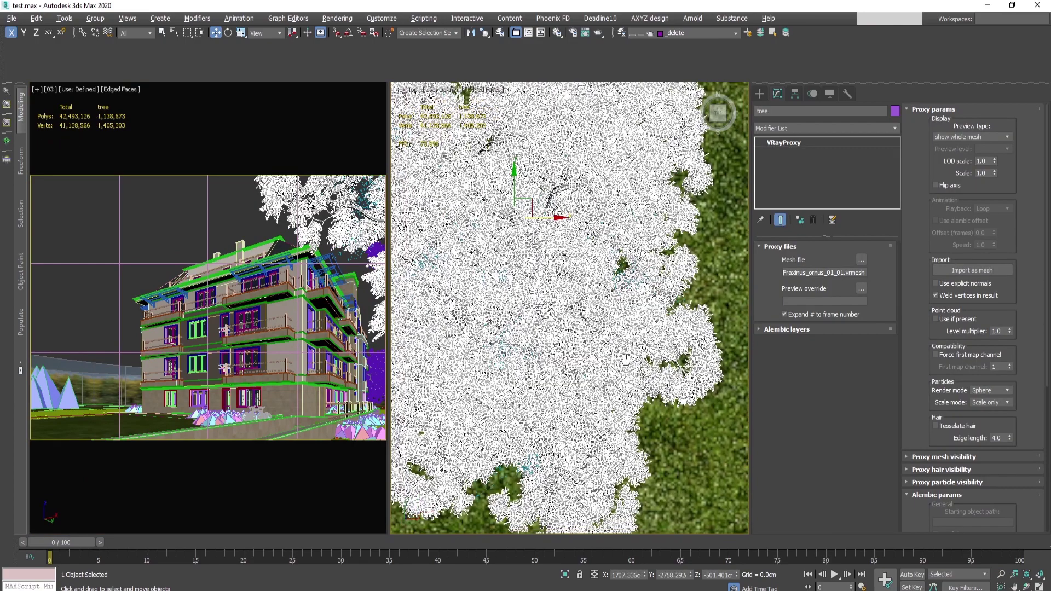
{"action": "scroll", "coordinate": [625, 359], "scroll_direction": "down", "scroll_amount": 3}
Move the tree toward the paved path to about X 1571, Y -2807, so it overlaps the building in the camera view.
{"action": "left_click", "coordinate": [685, 462]}
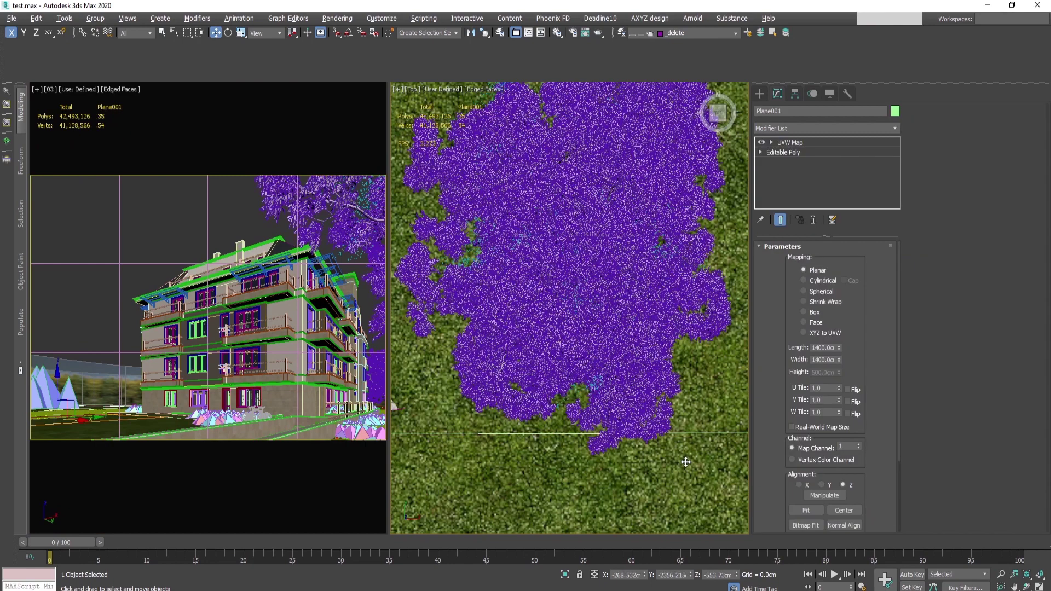
{"action": "left_click", "coordinate": [629, 318]}
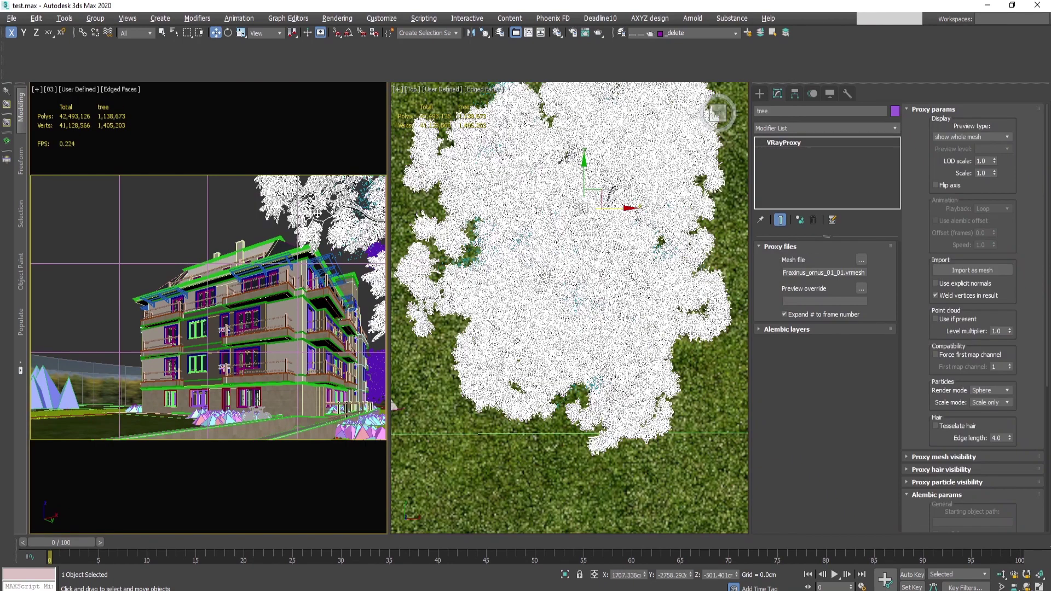
{"action": "left_click_drag", "start_coordinate": [619, 213], "coordinate": [523, 227]}
{"action": "scroll", "coordinate": [540, 362], "scroll_direction": "down", "scroll_amount": 5}
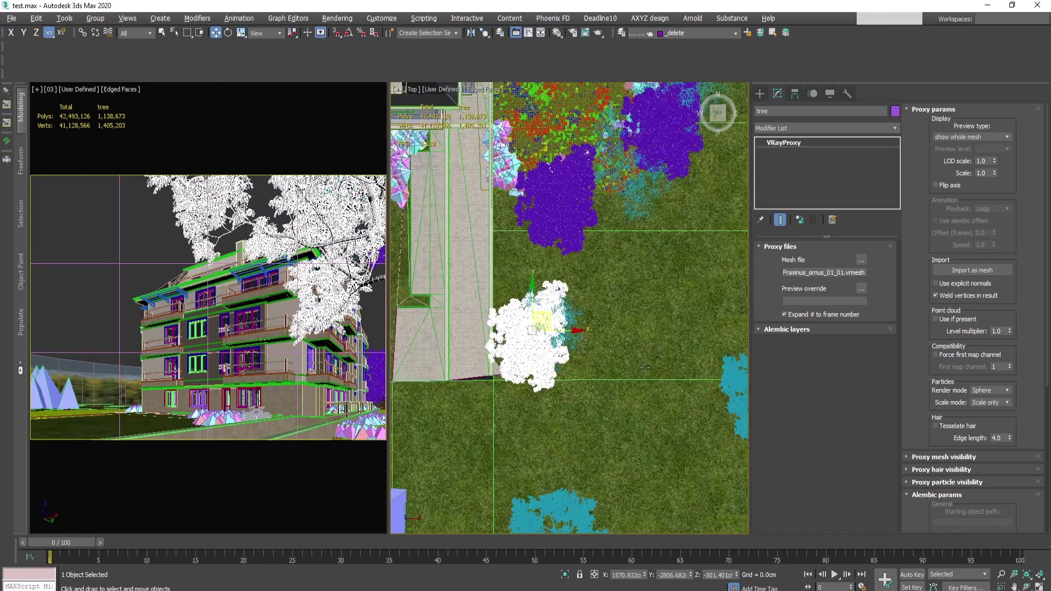
{"action": "middle_click_drag", "start_coordinate": [527, 370], "coordinate": [531, 387]}
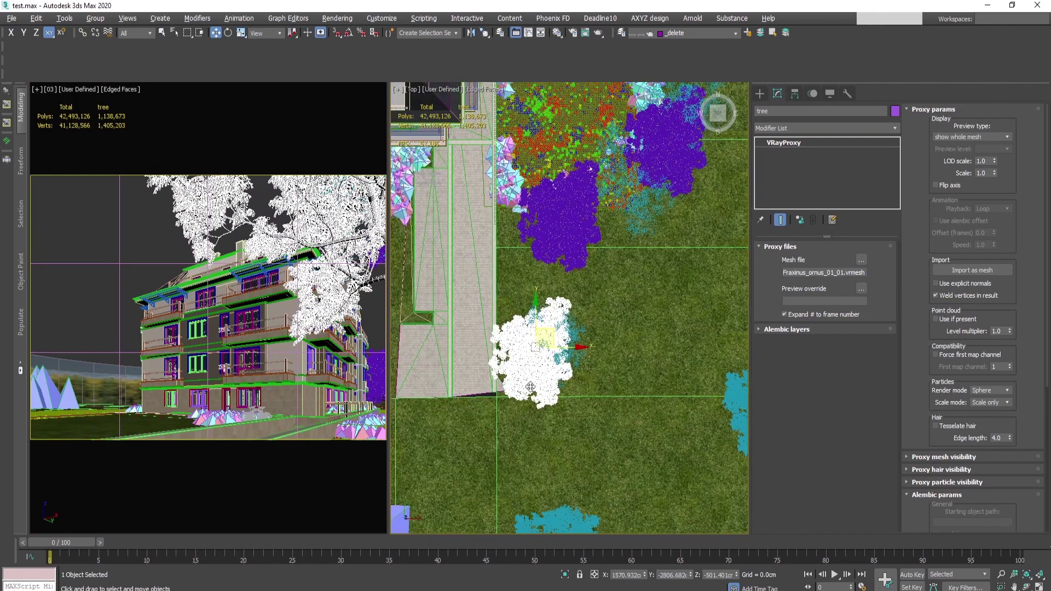
Clear the selection in the camera 03 view and open its viewport configuration.
{"action": "left_click", "coordinate": [152, 244]}
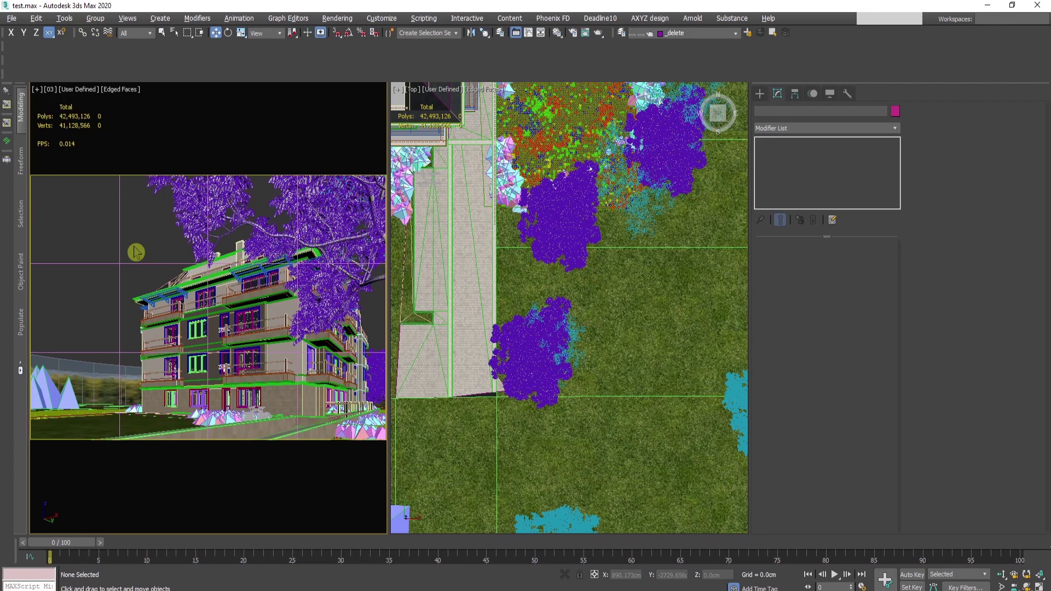
{"action": "key", "text": "alt+b"}
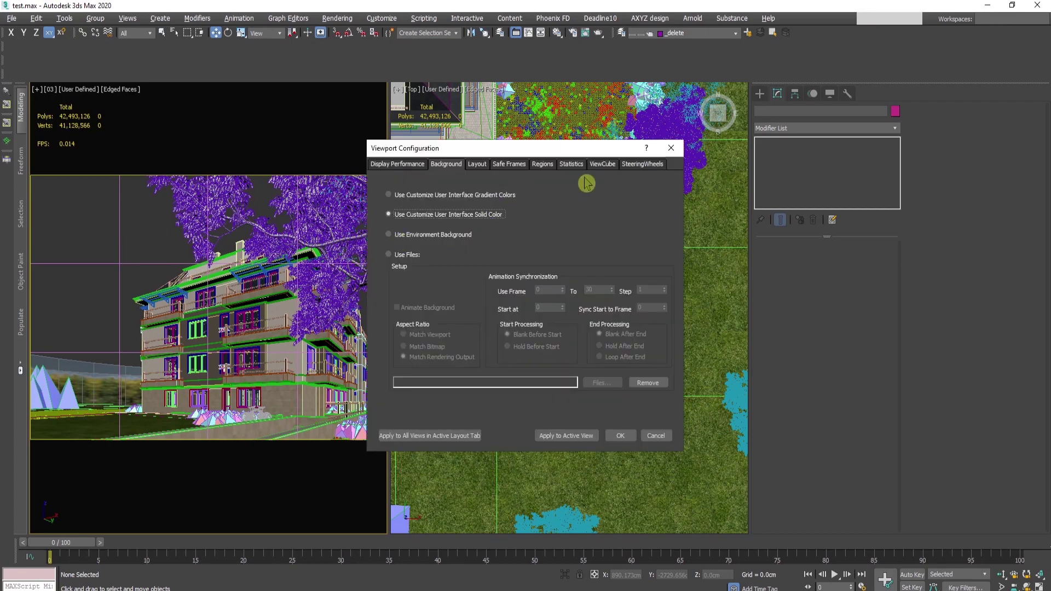